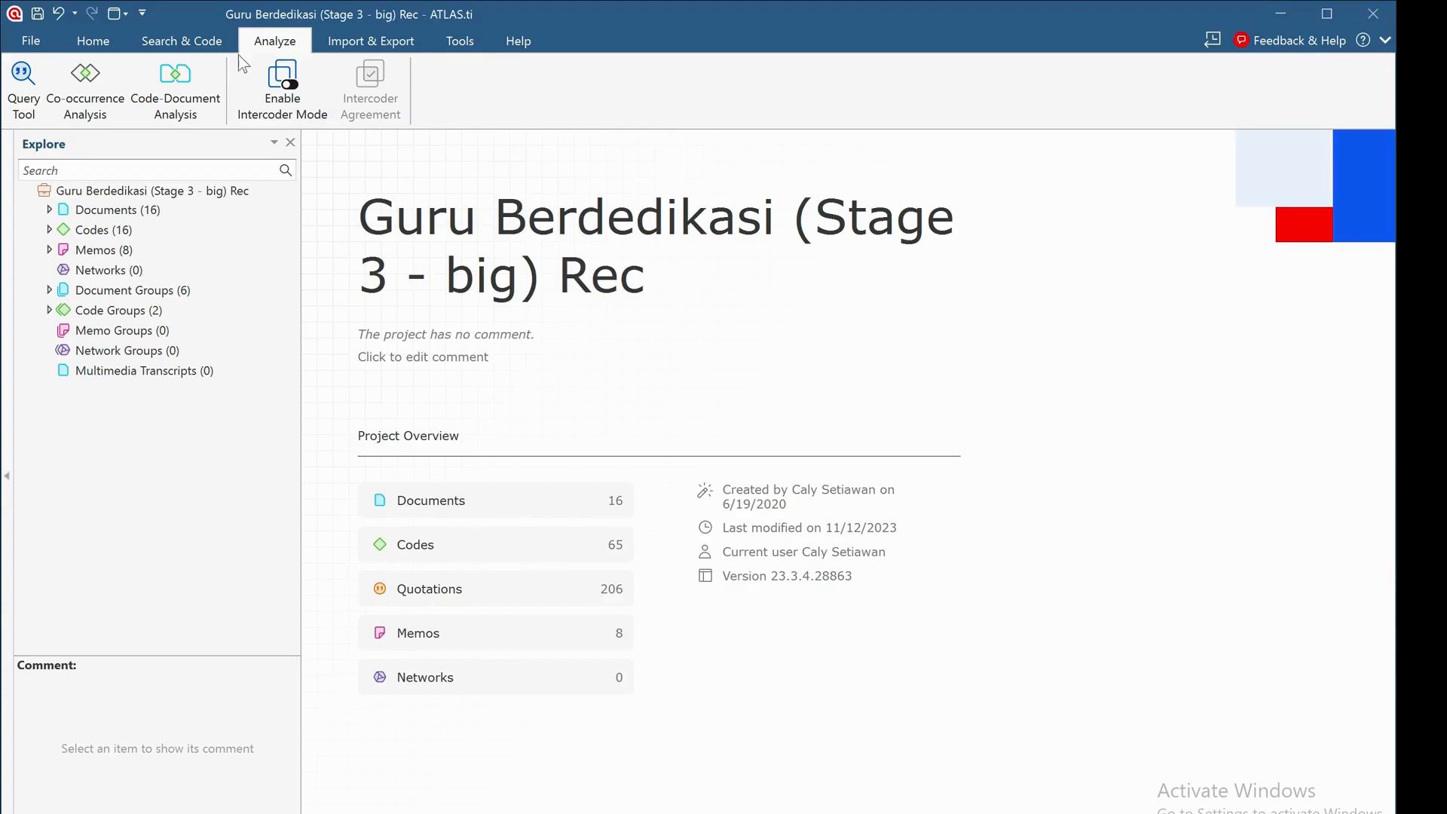
Open the Query Tool, widen the query area and build a Co-Occurs term with JALUR: Laut as its first operand.
click(23, 99)
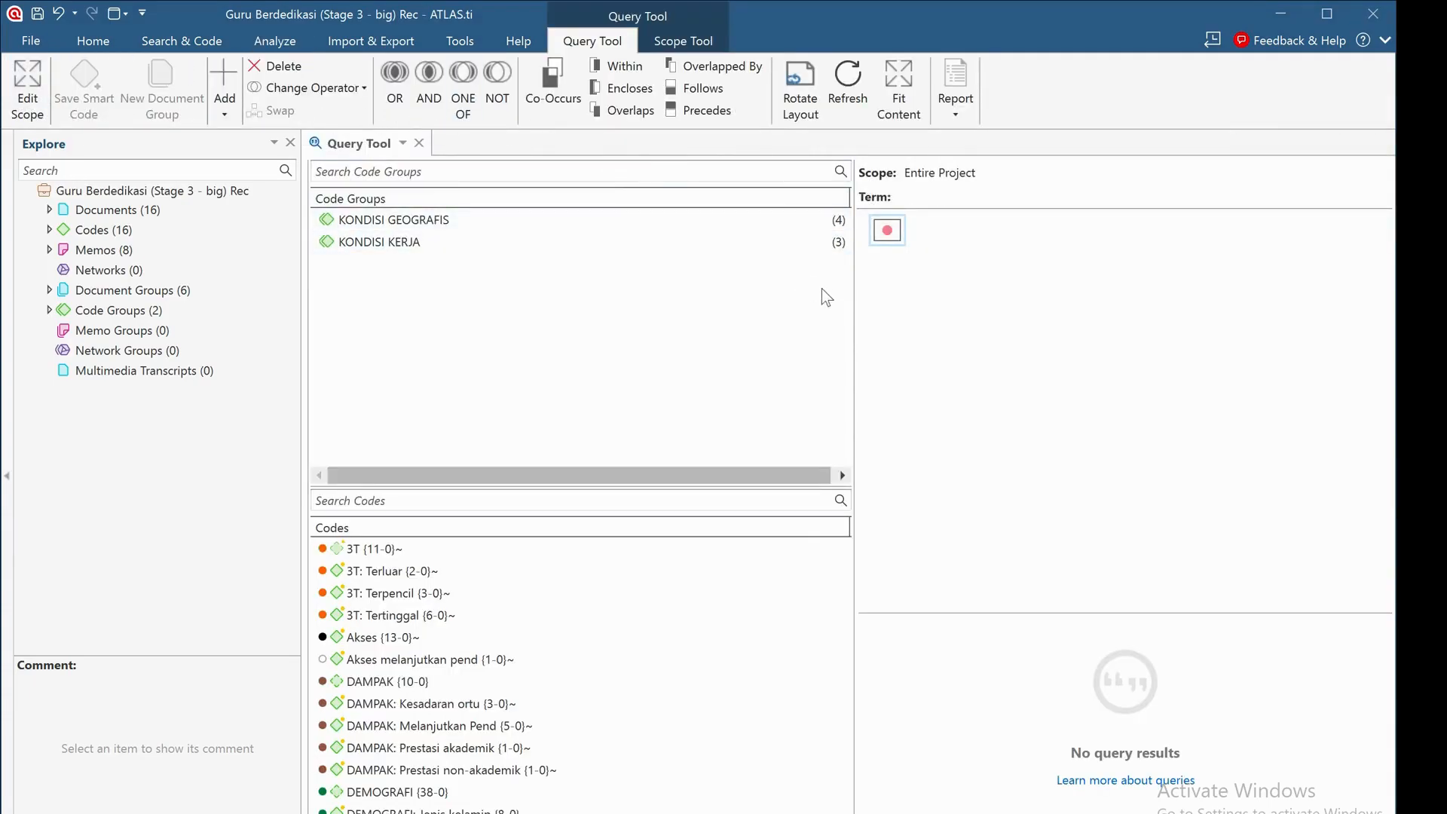
drag(853, 289, 653, 312)
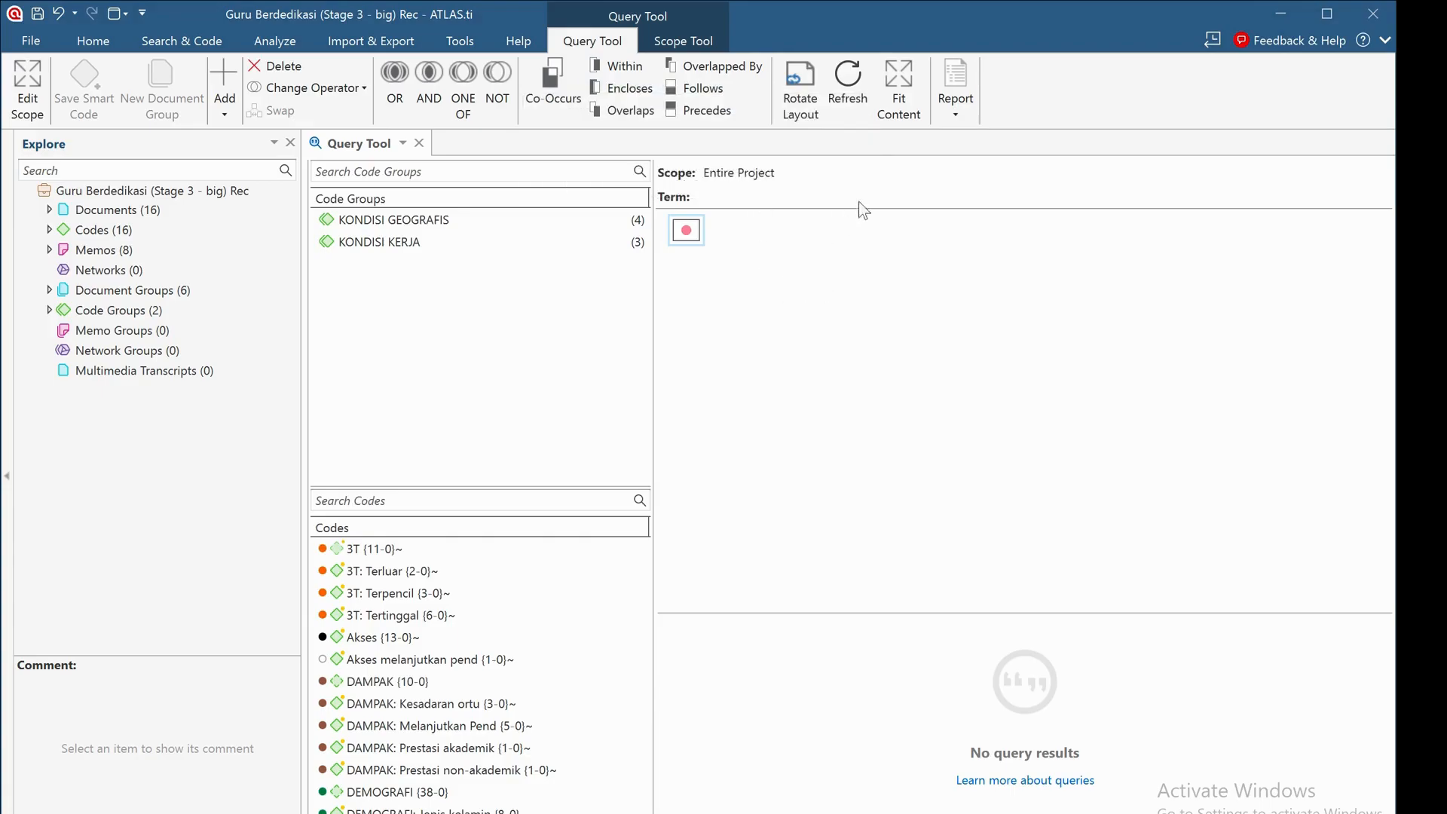
click(559, 88)
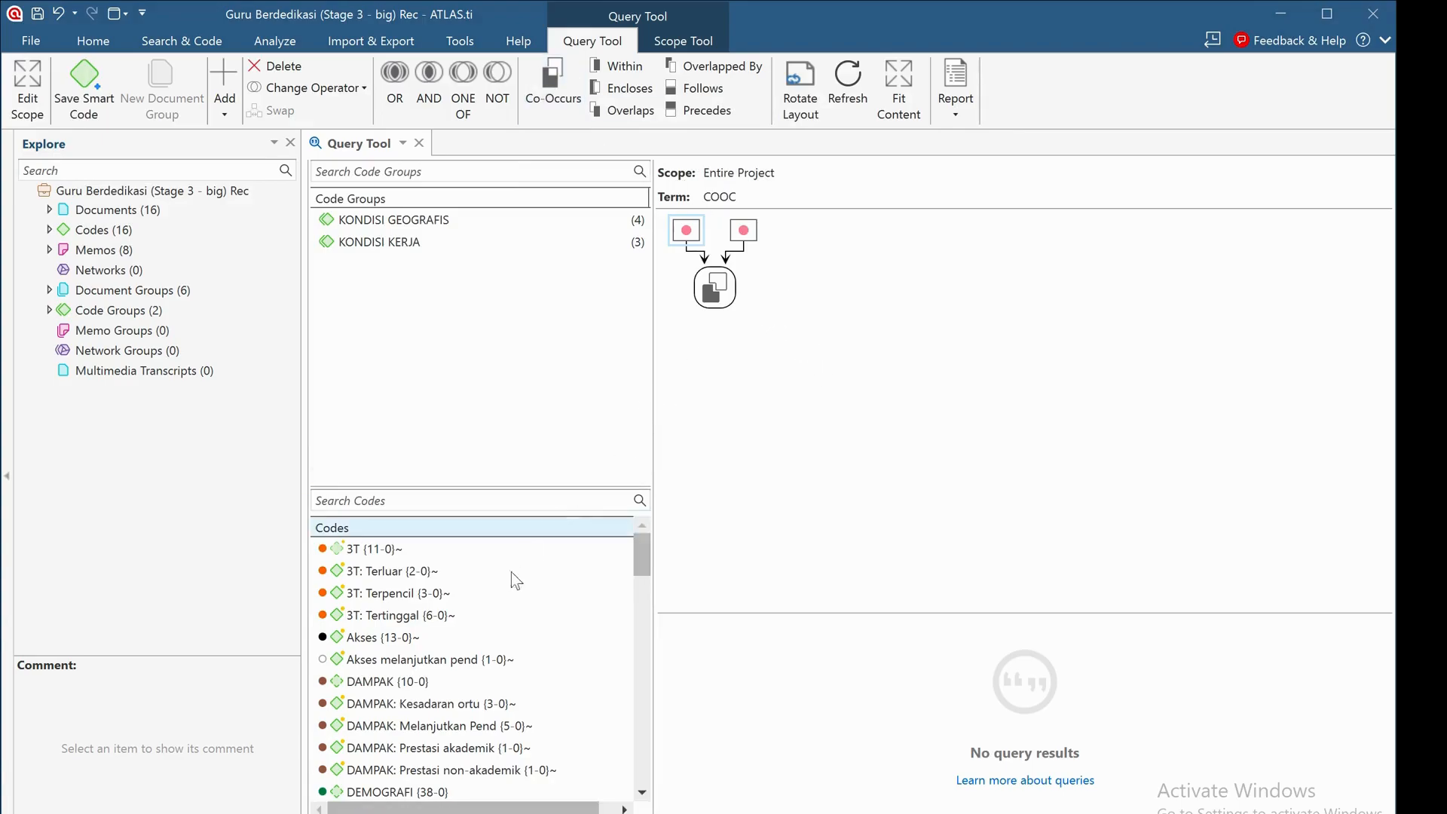
scroll(478, 636, down, 4)
scroll(482, 640, down, 8)
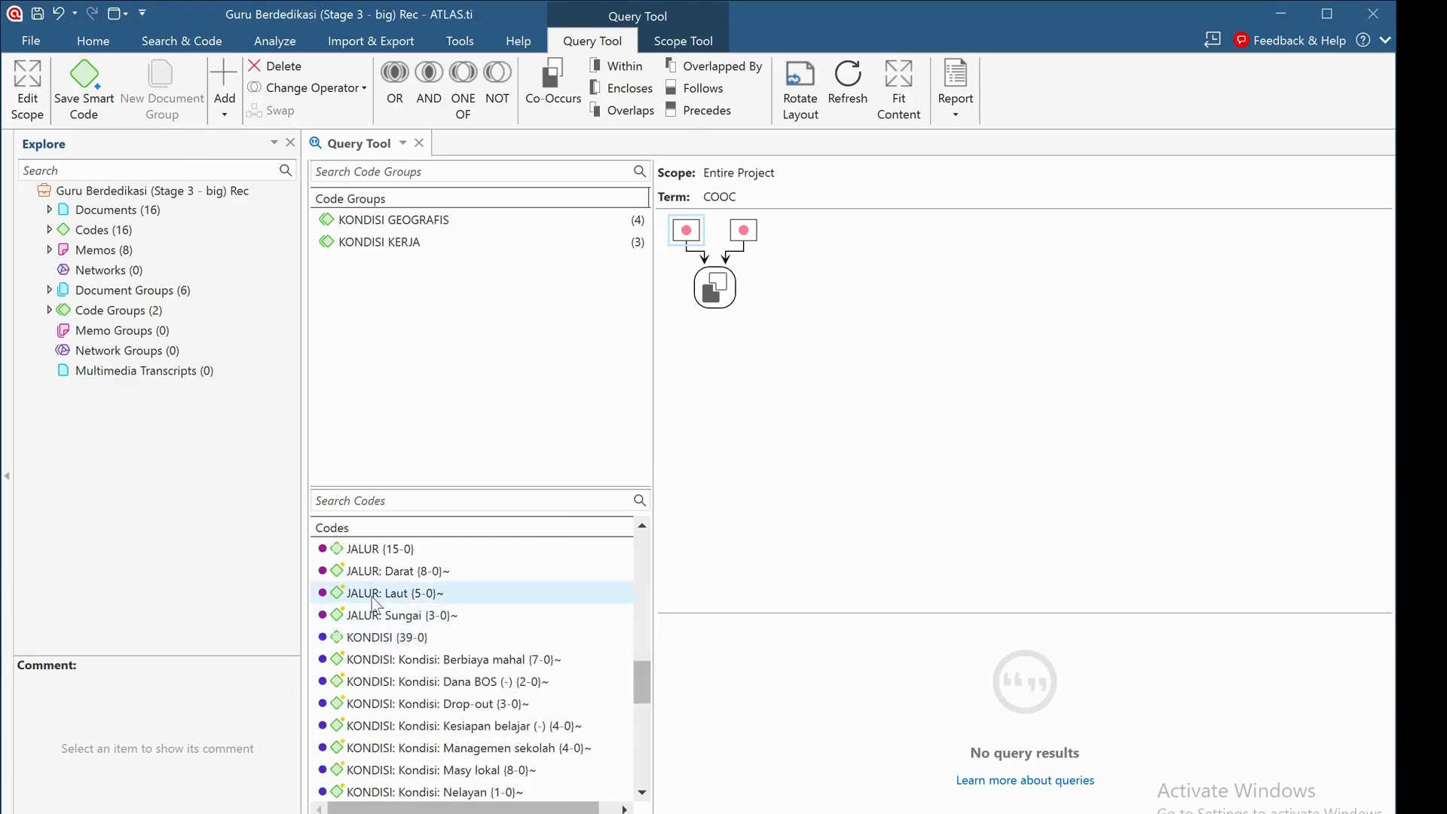
drag(378, 594, 692, 236)
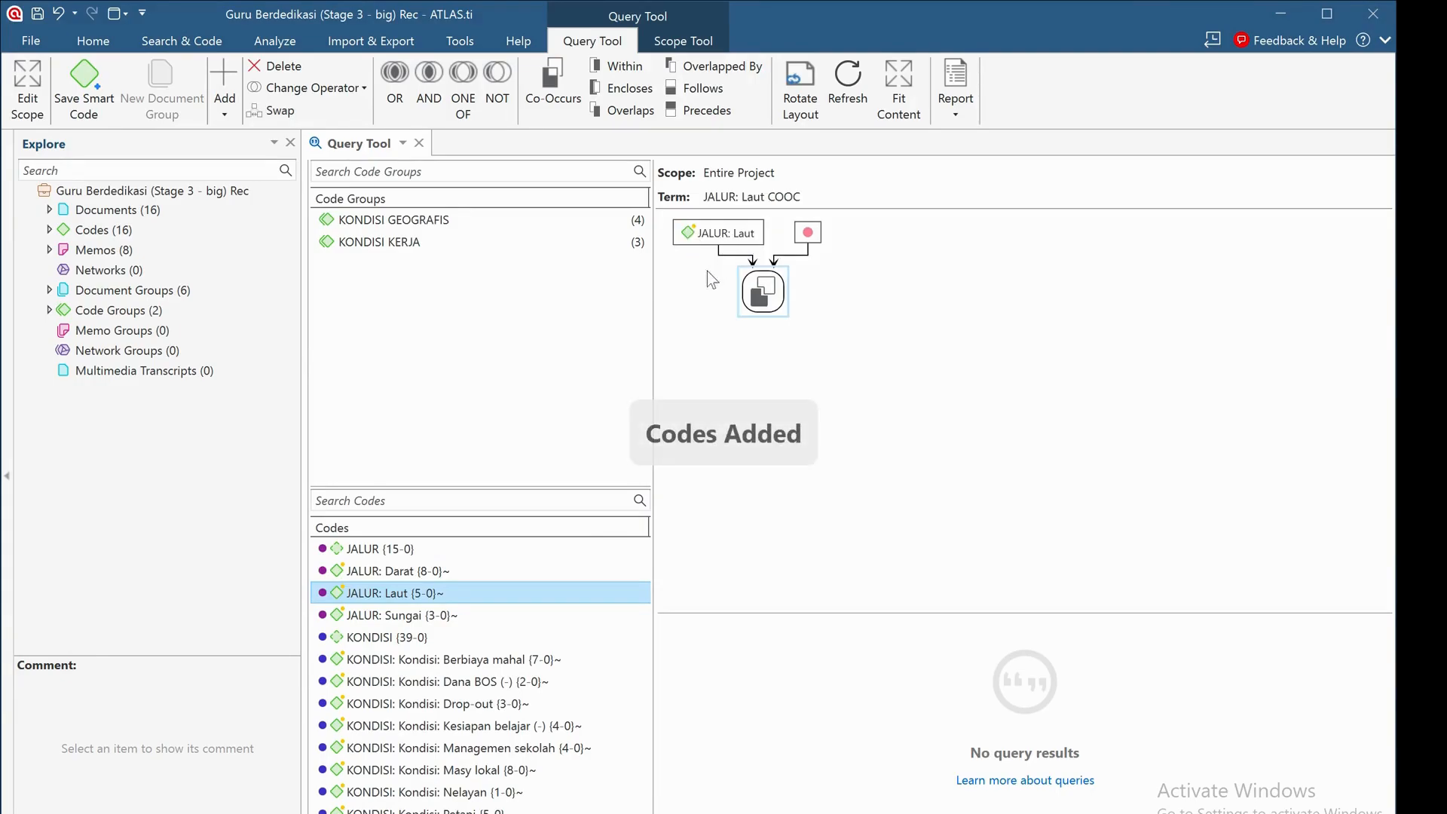
Add KONDISI: Kondisi: Berbiaya mahal as the second operand of the Co-Occurs query and enlarge the results area.
scroll(487, 591, up, 5)
scroll(490, 601, down, 5)
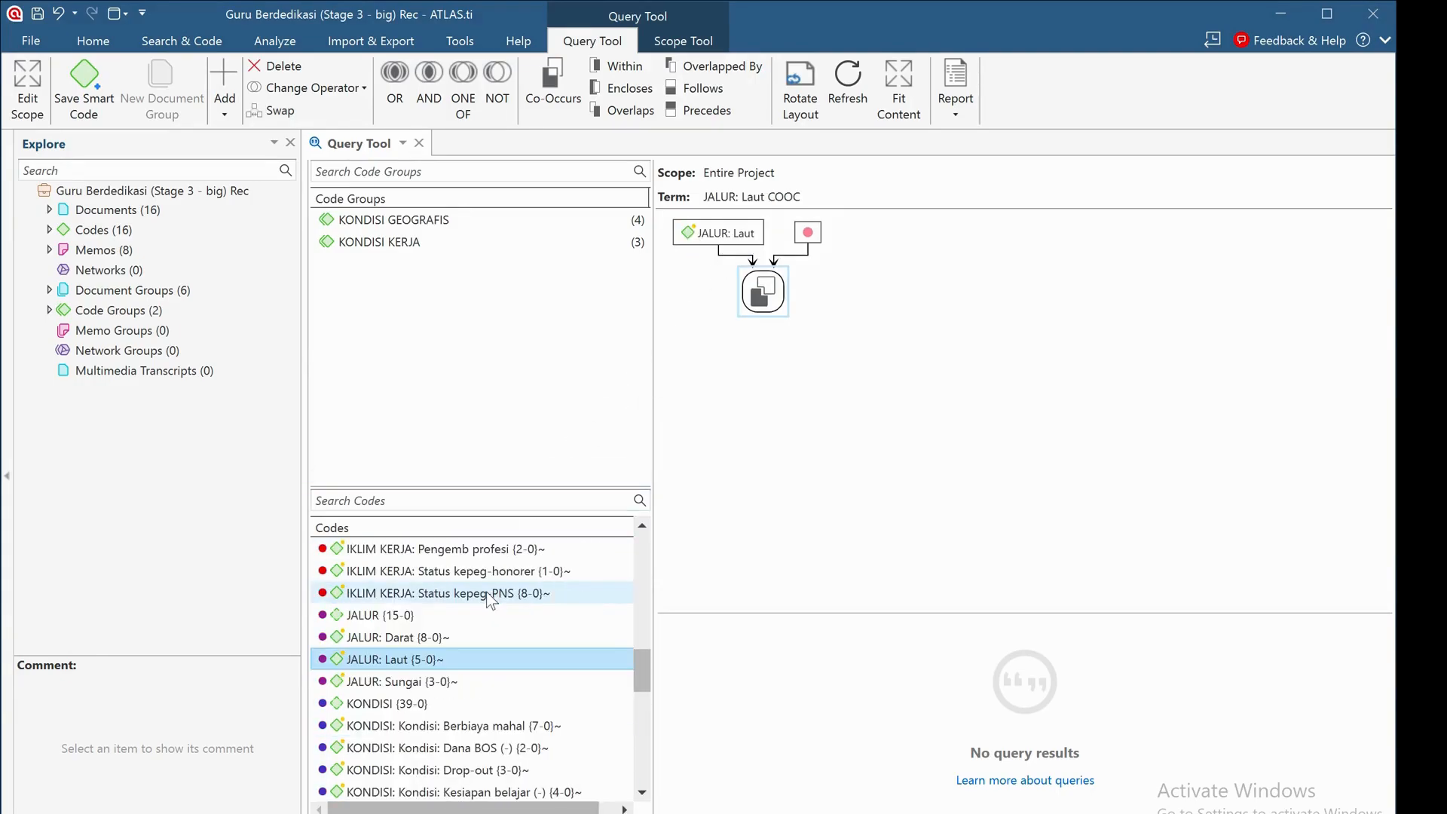
drag(474, 603, 815, 245)
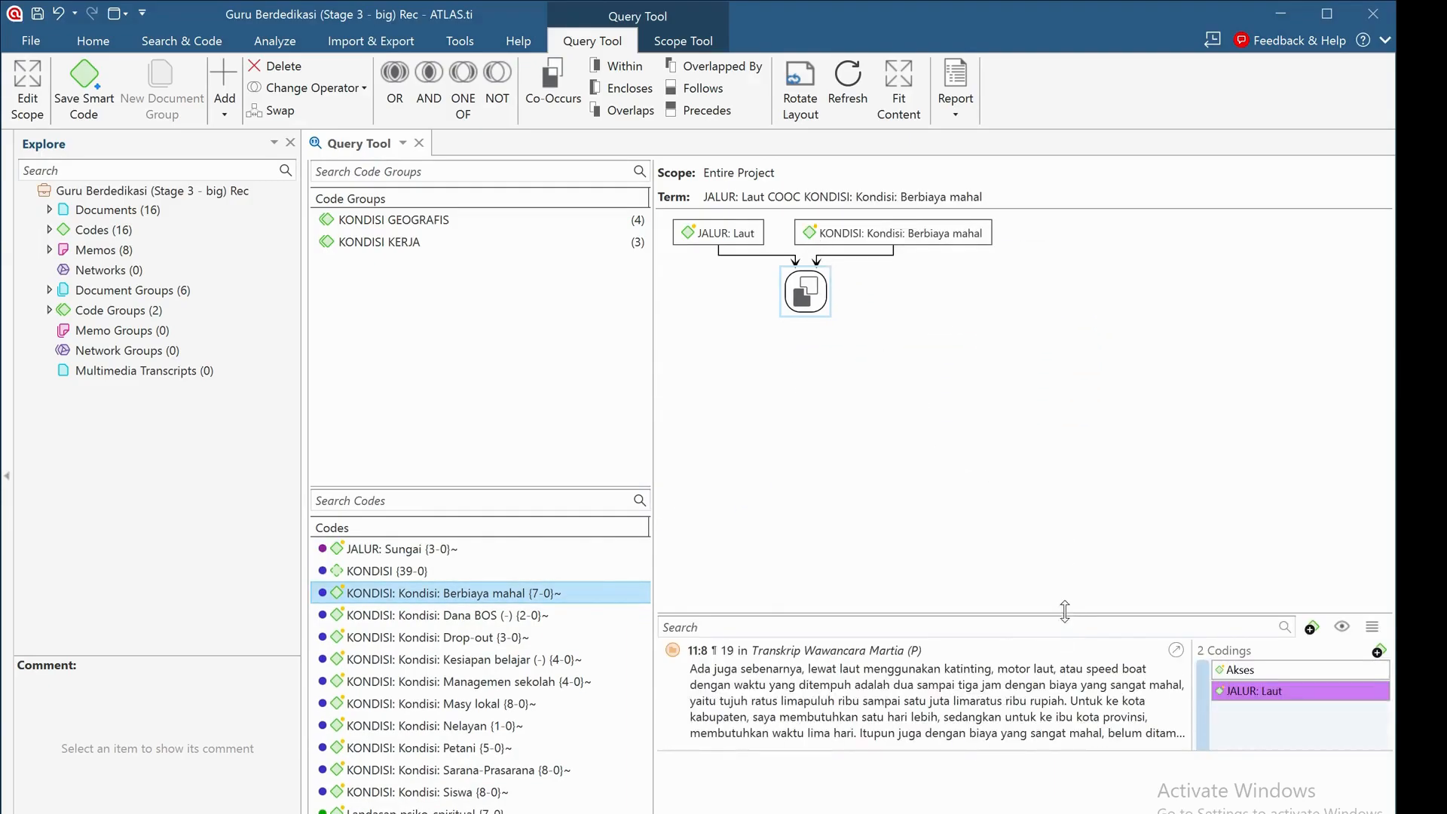
drag(1065, 611, 1065, 412)
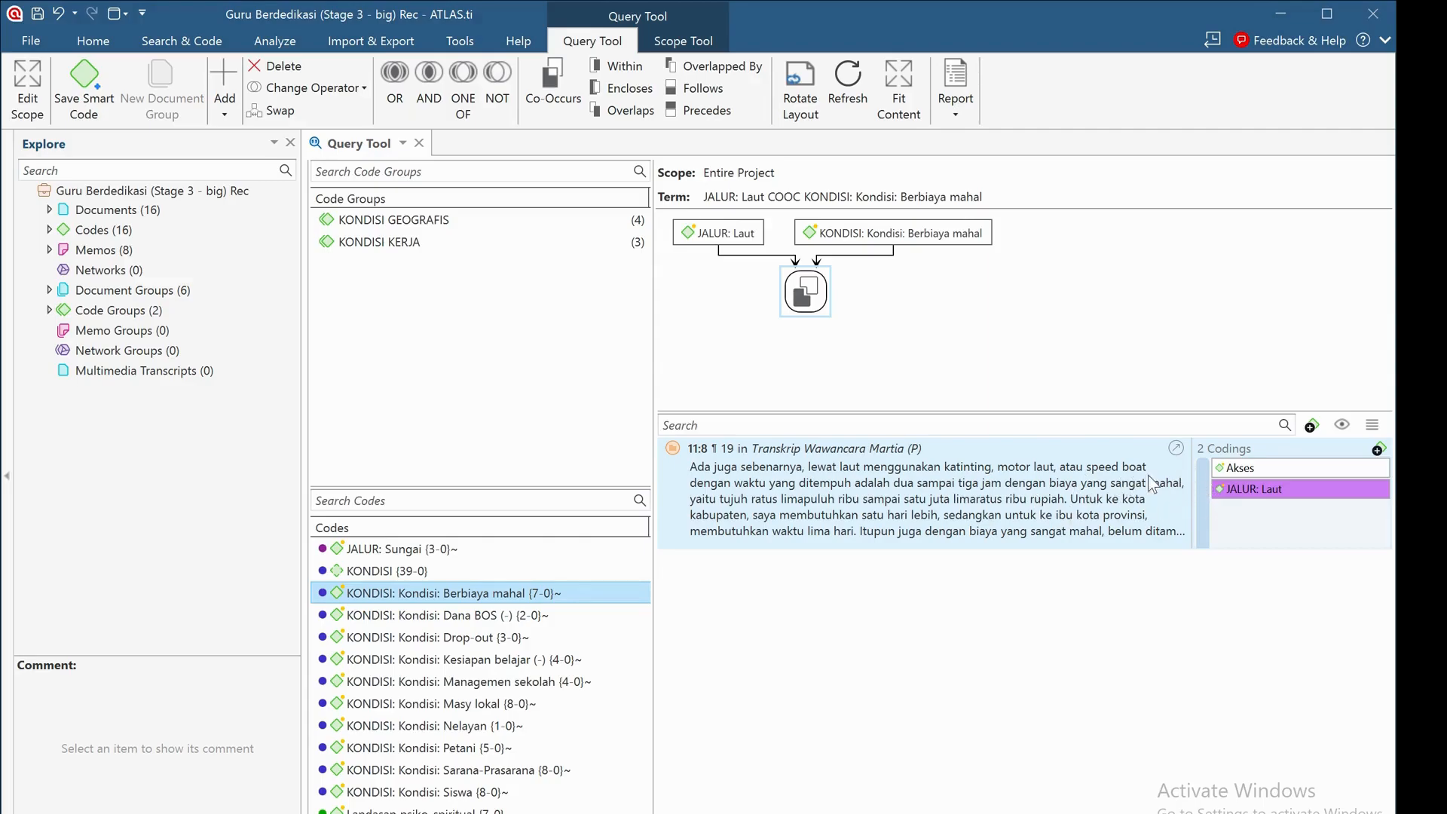
View quotation 11:8 in its source transcript, compare its extent with the nested quotation 11:9, and close the document.
click(1175, 449)
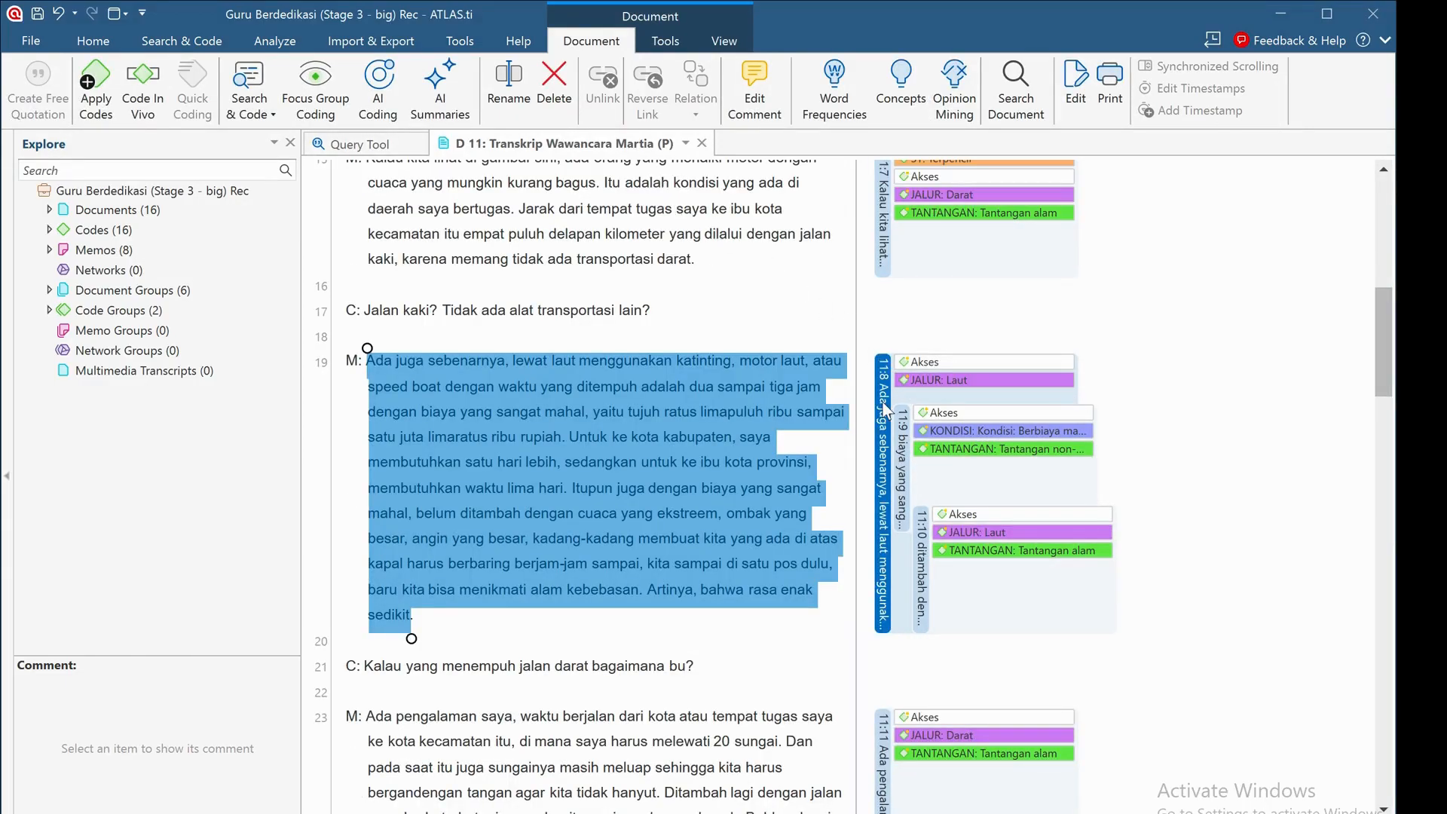
click(905, 478)
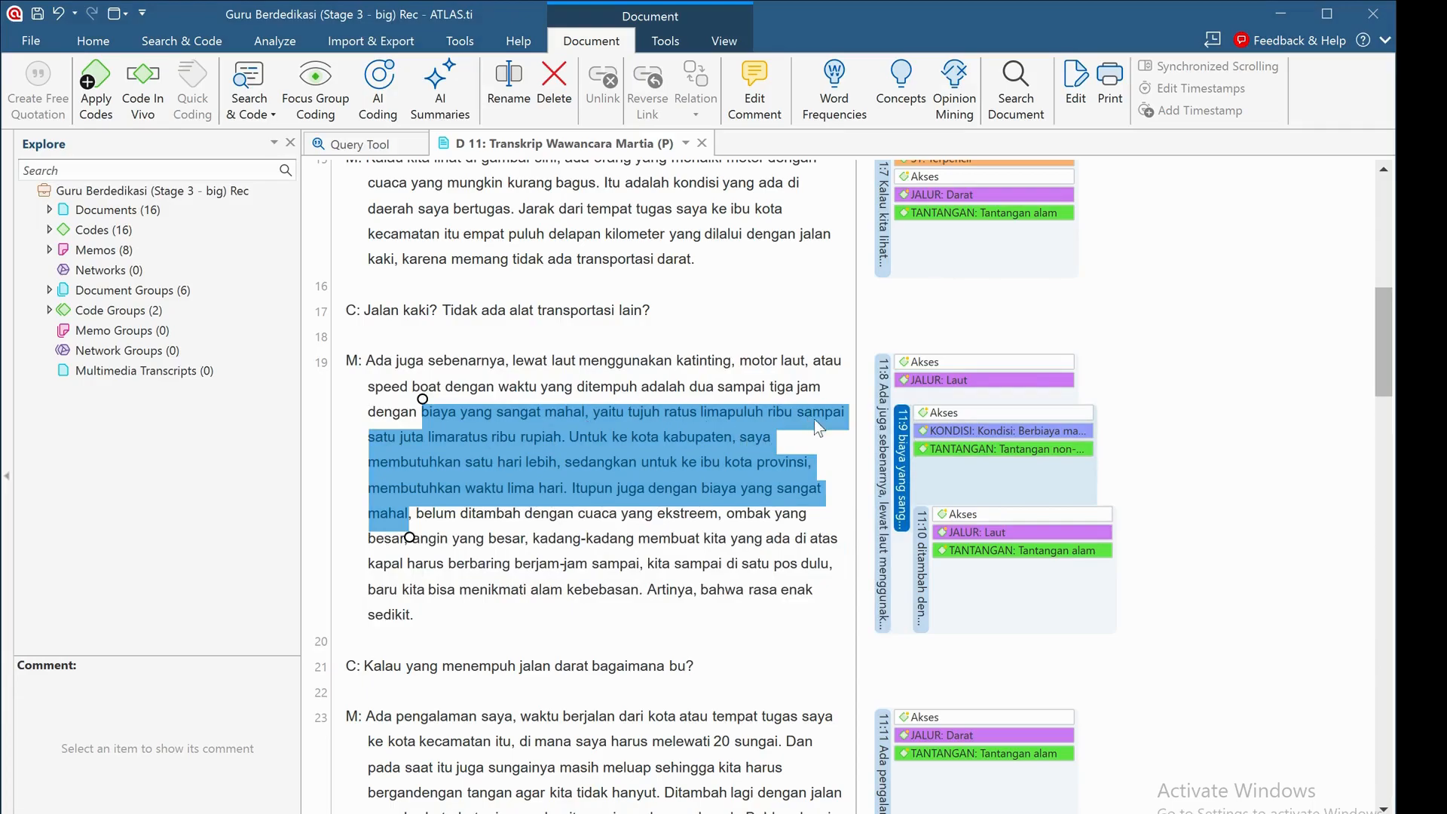
click(888, 407)
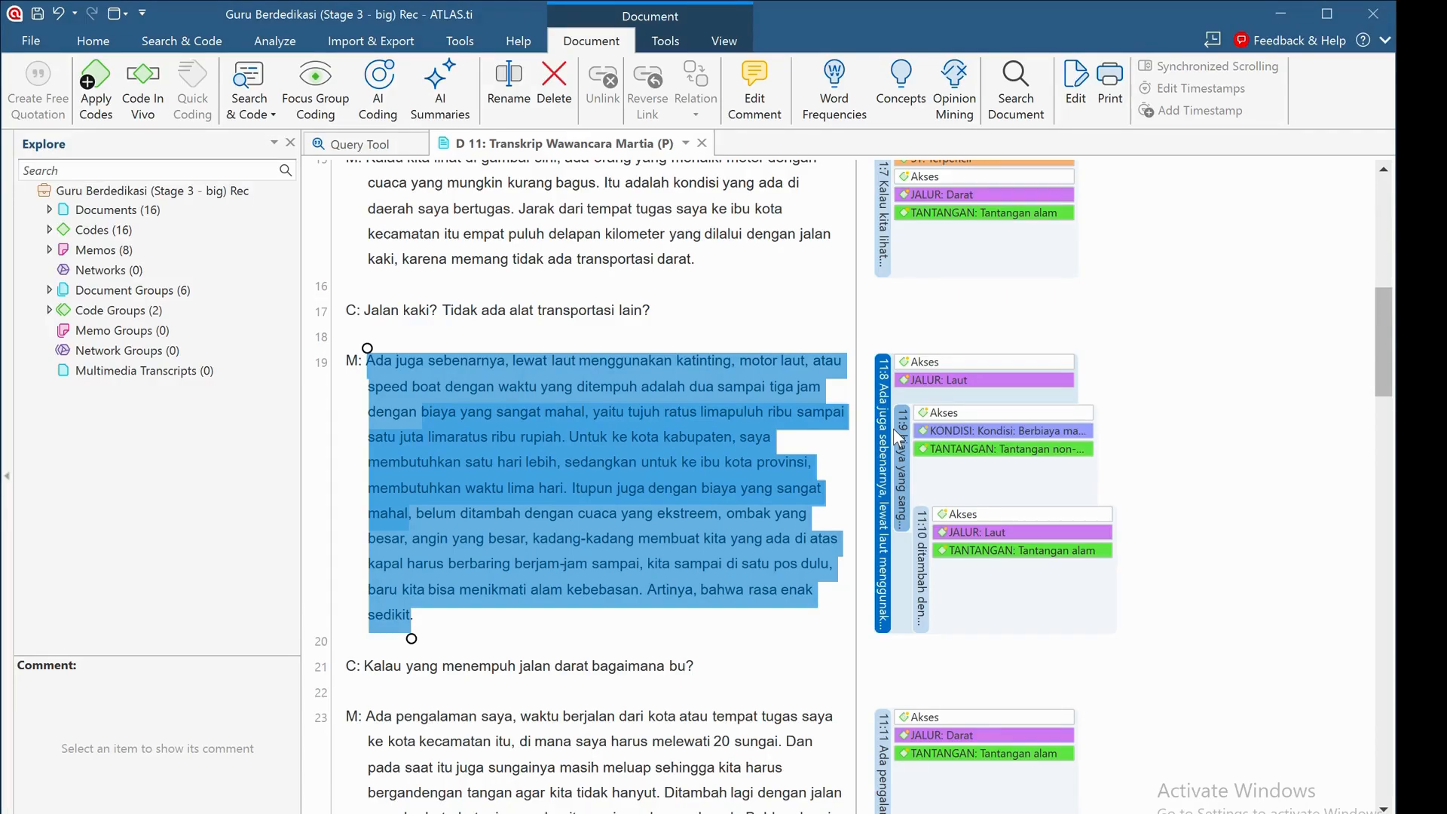
click(702, 143)
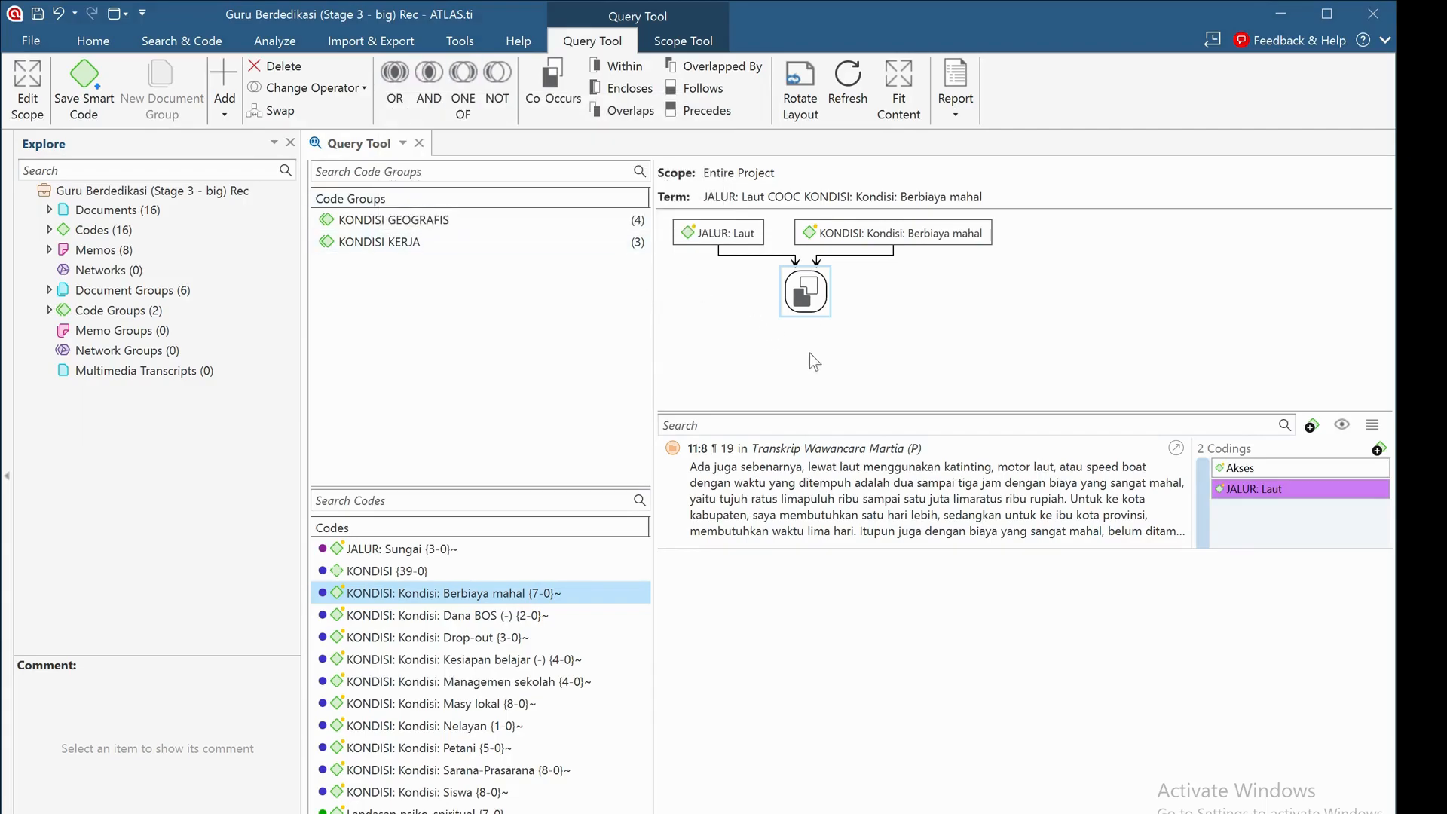
Delete both codes and the Co-Occurs operator from the query so the term is empty.
click(730, 248)
click(731, 240)
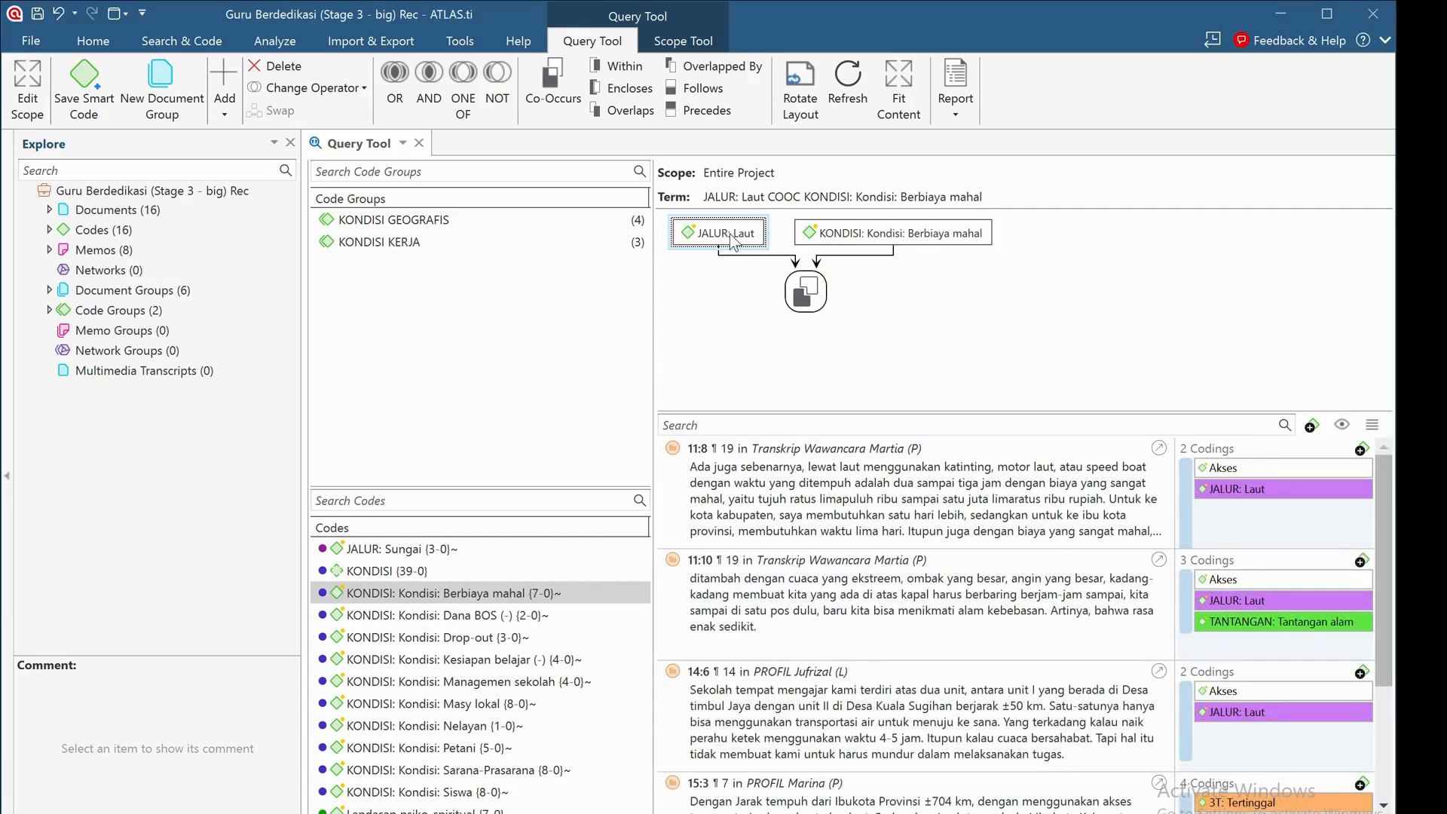
click(280, 66)
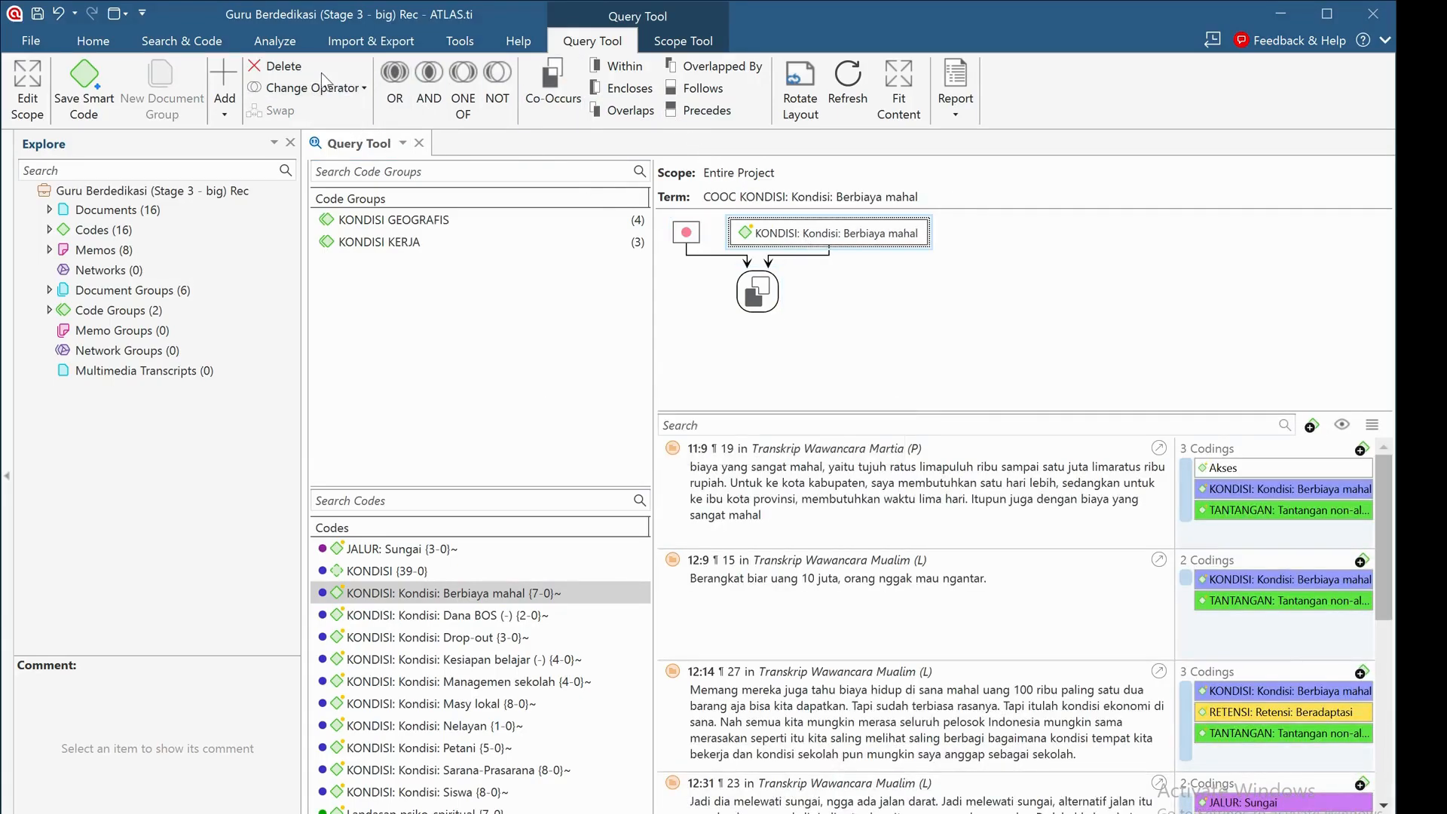
click(273, 66)
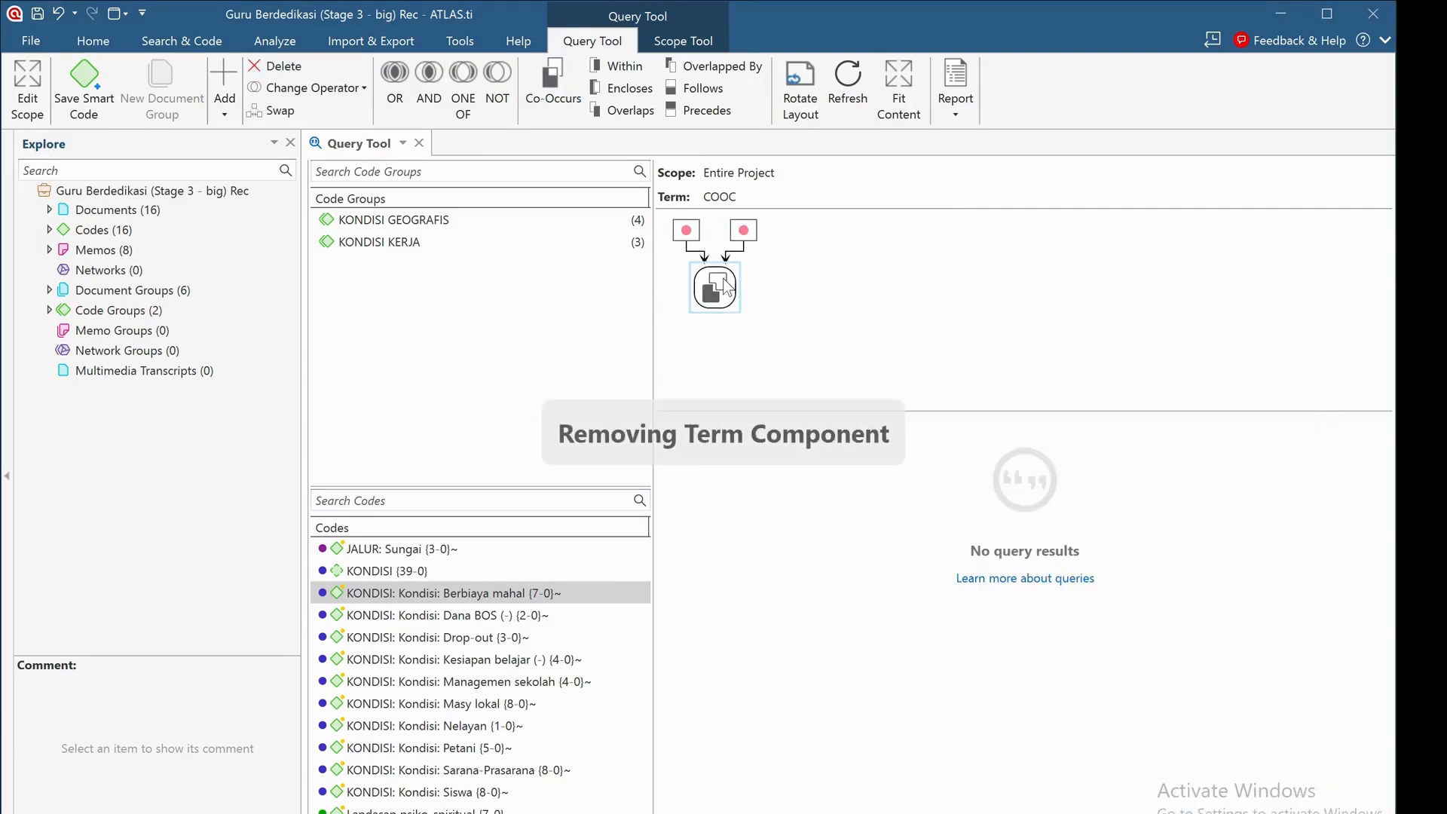
click(301, 67)
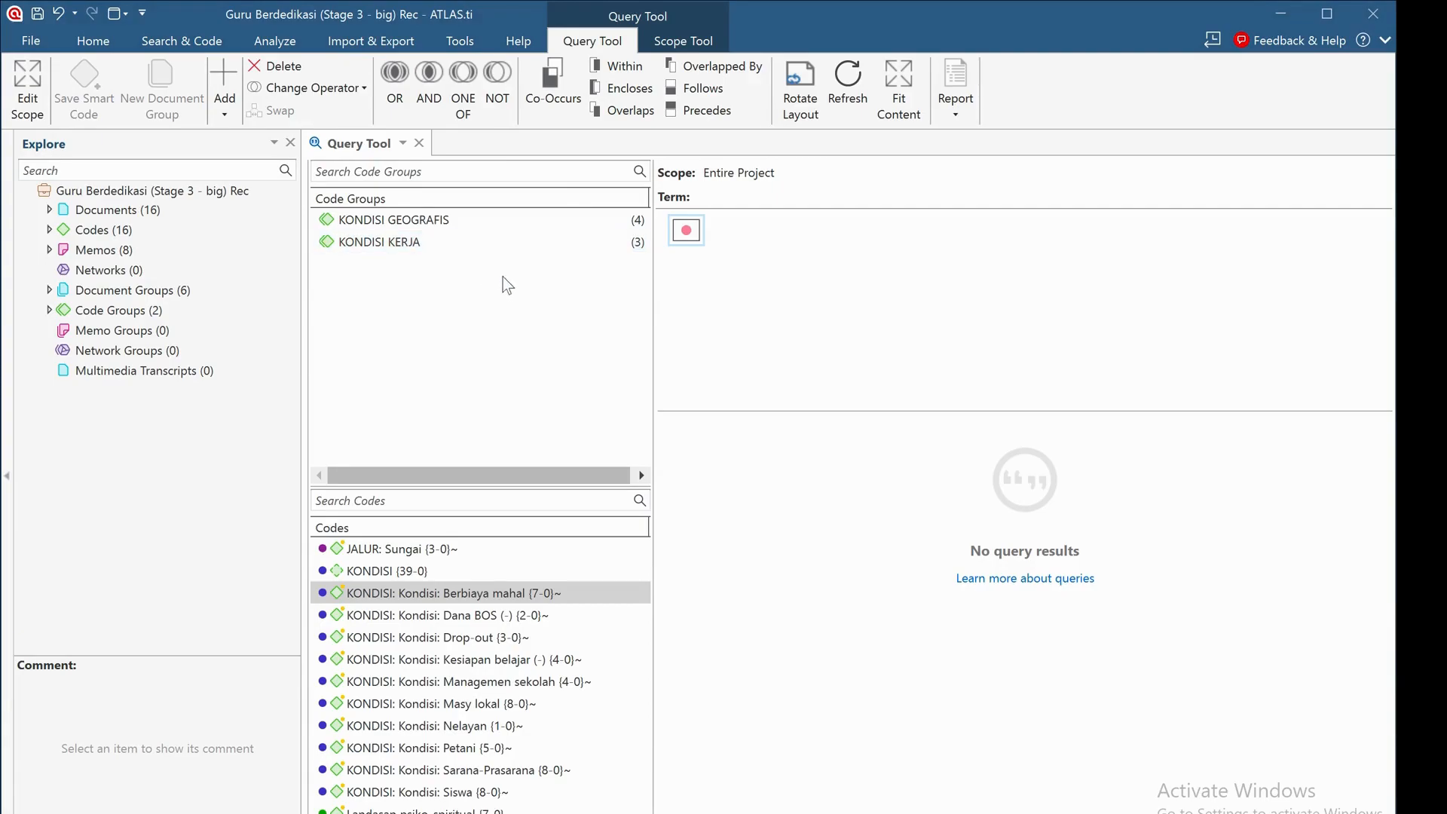
Start an OR query with the code JALUR: Darat as its first operand.
click(394, 73)
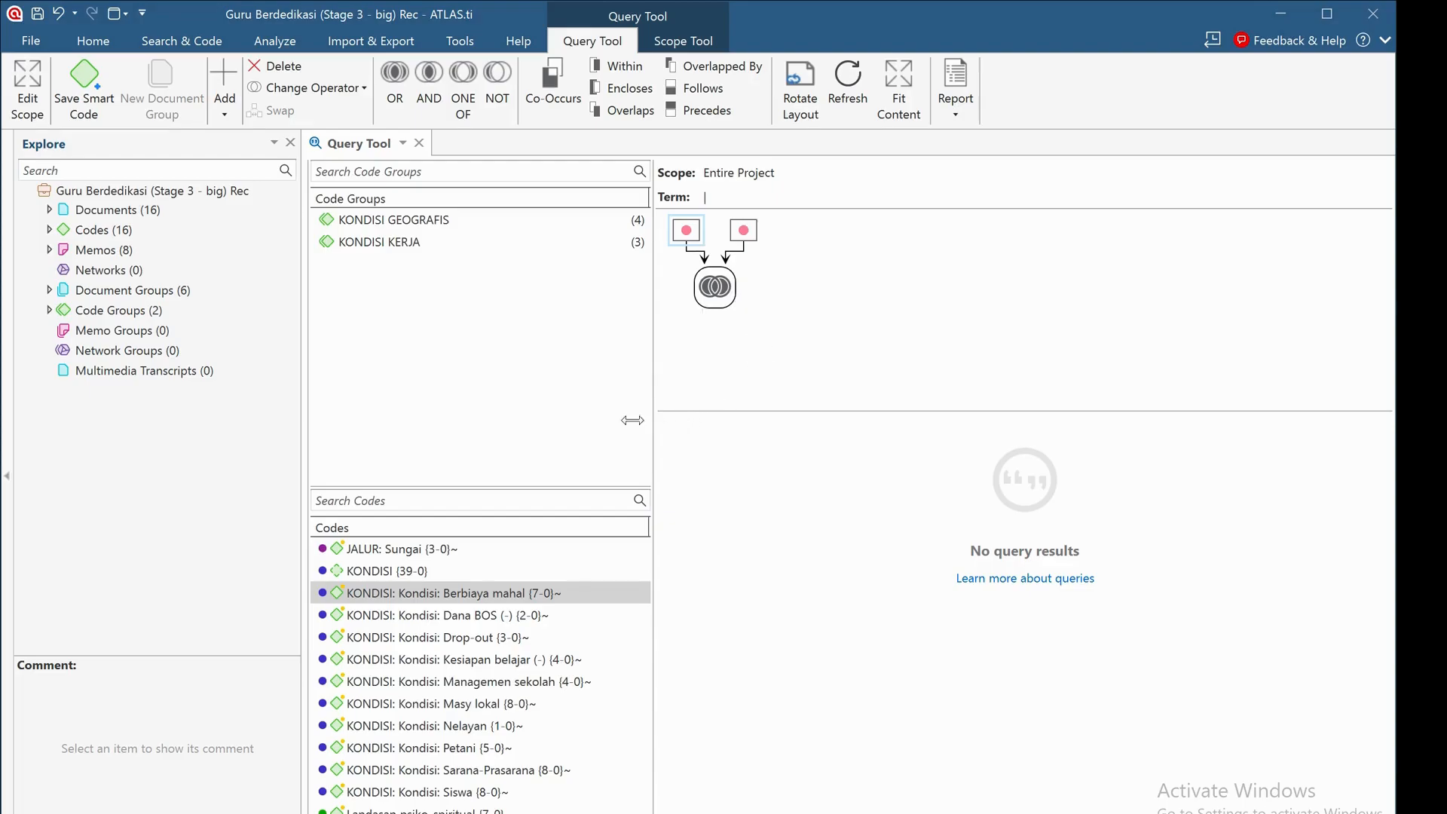
scroll(422, 645, up, 3)
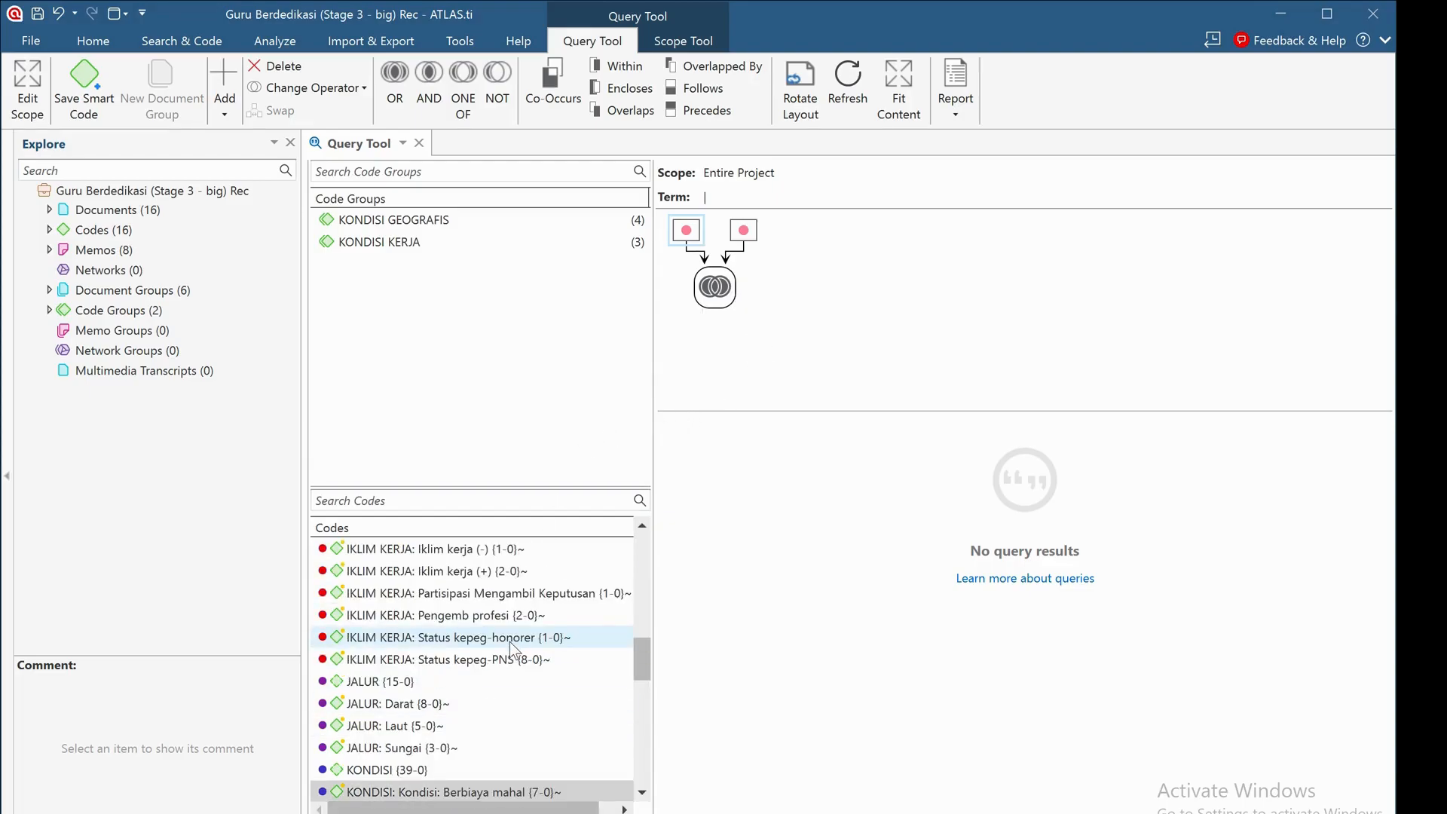
drag(405, 709, 690, 240)
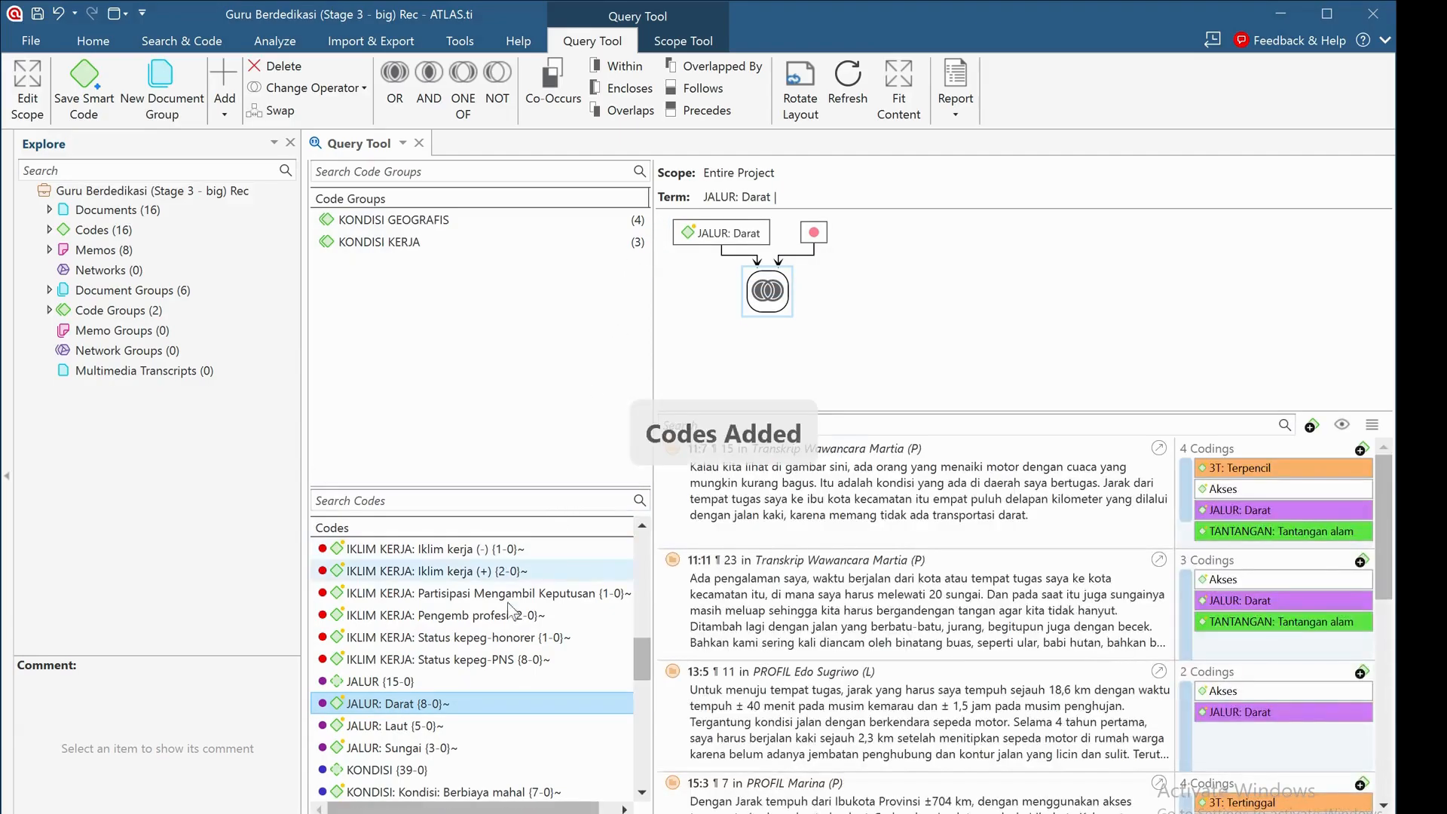
Add TANTANGAN: Tantangan alam as the second operand of the OR query and review the retrieved quotations.
scroll(520, 654, down, 4)
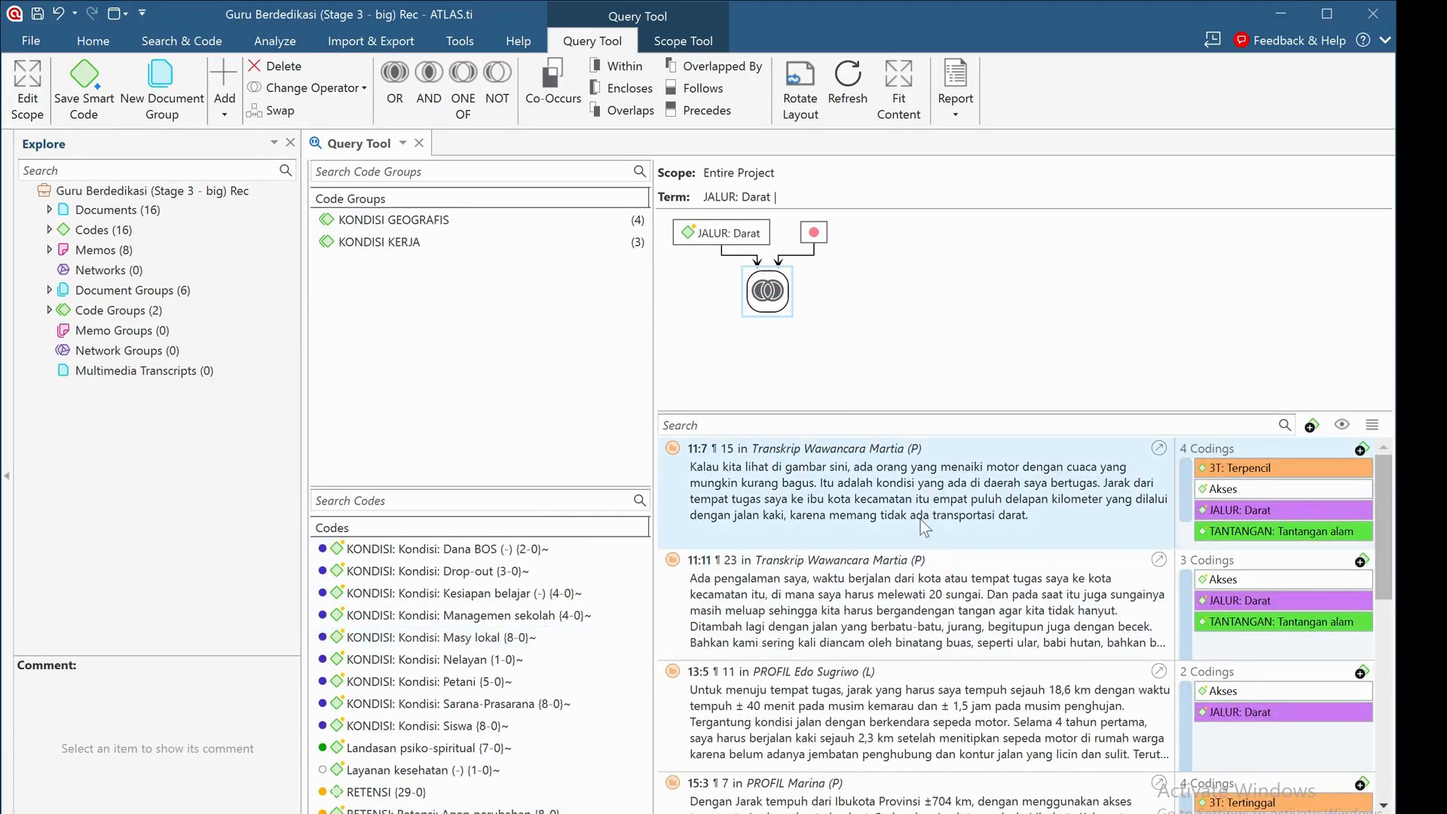
scroll(1179, 528, down, 3)
scroll(1180, 528, up, 3)
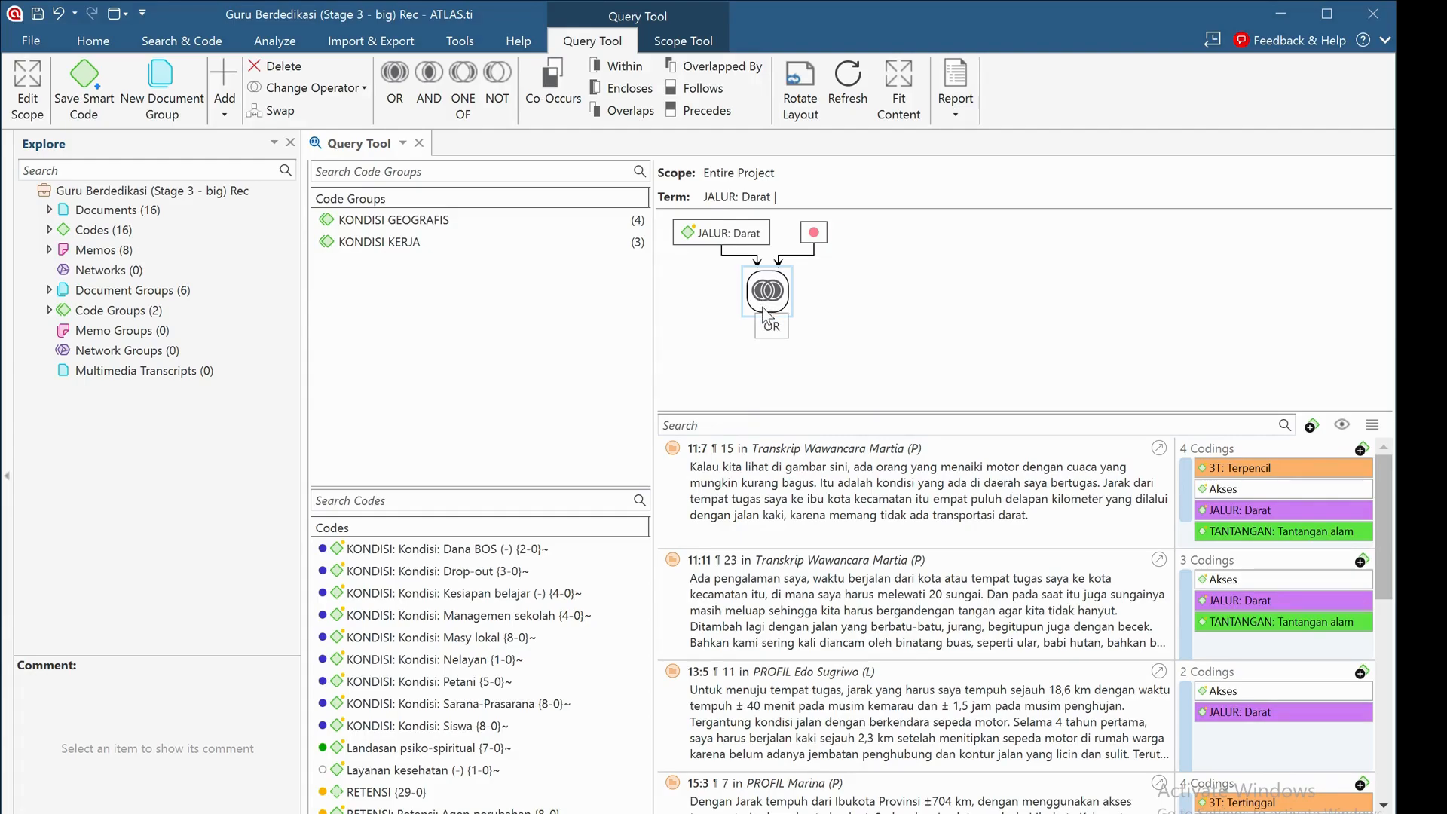
scroll(452, 679, down, 6)
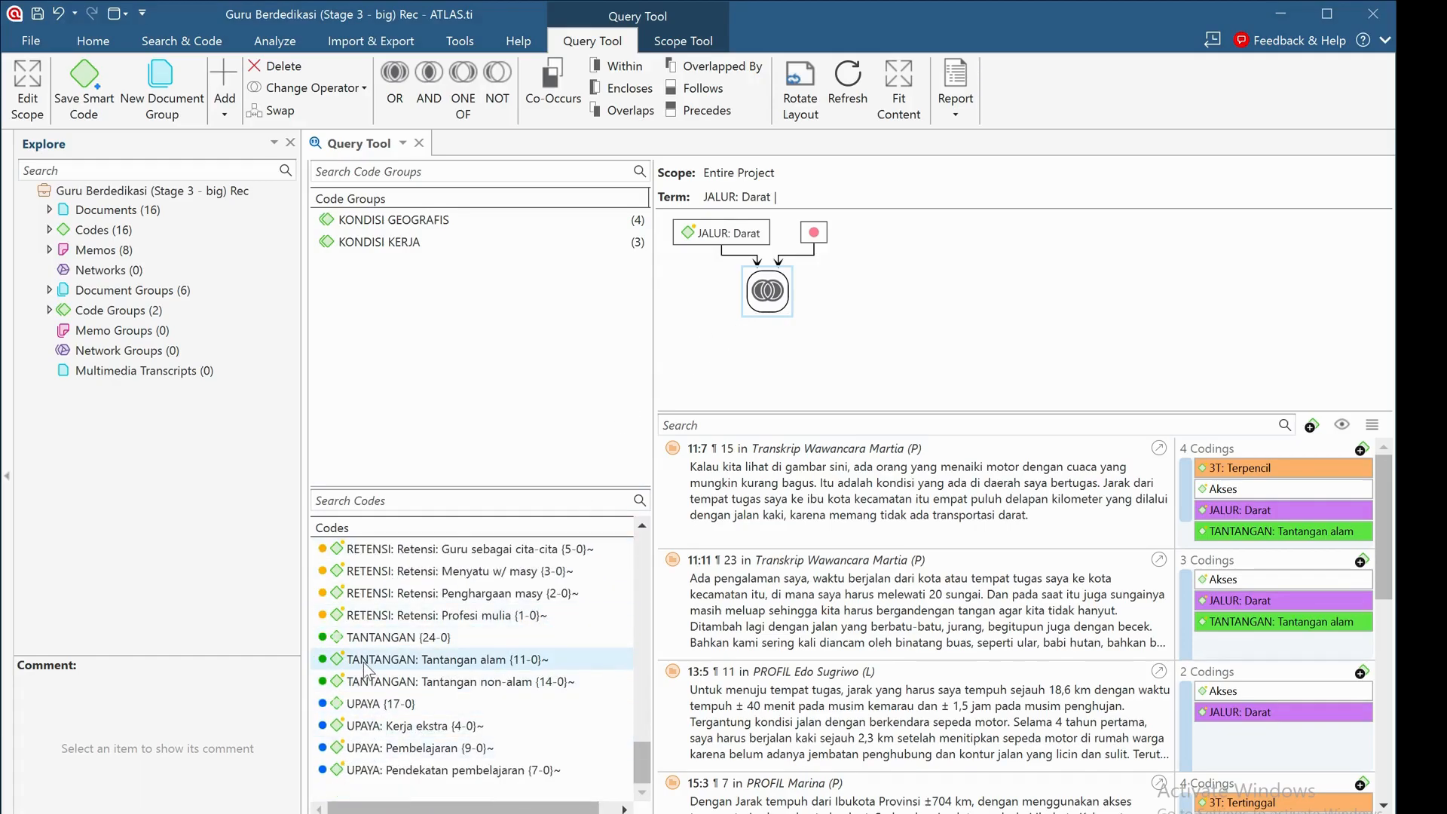
drag(364, 667, 814, 233)
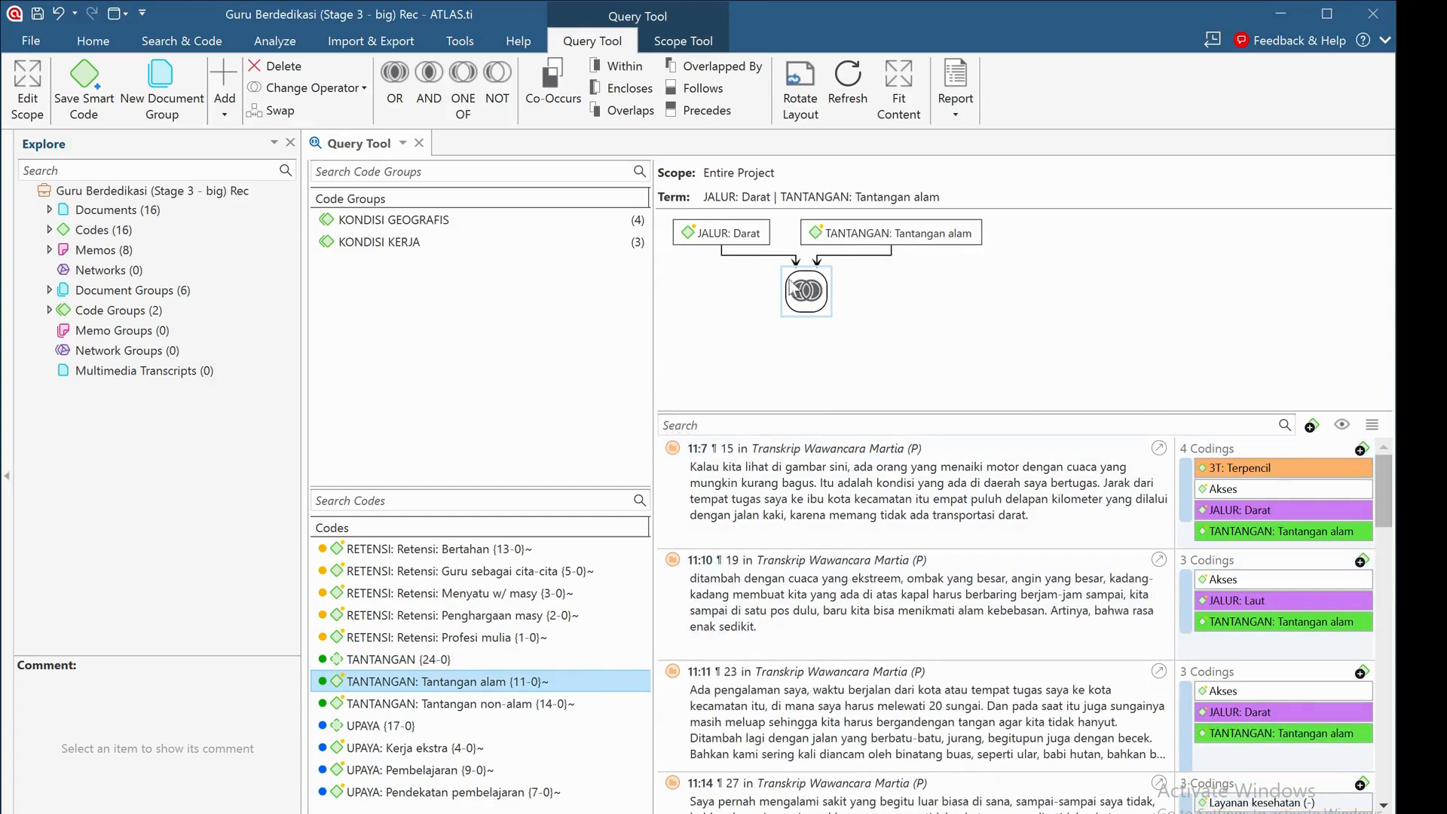
scroll(1055, 611, down, 5)
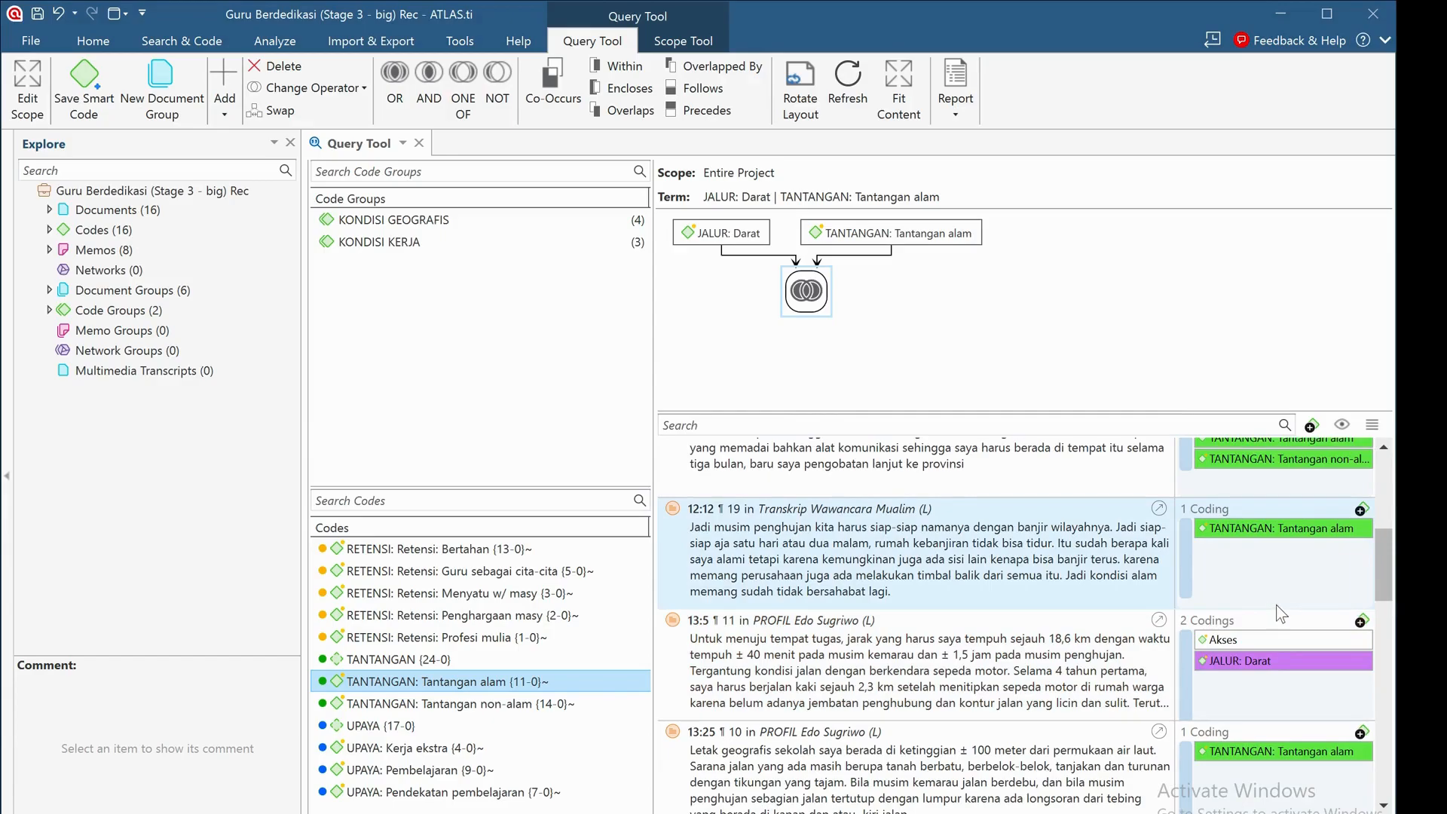
scroll(1276, 604, up, 5)
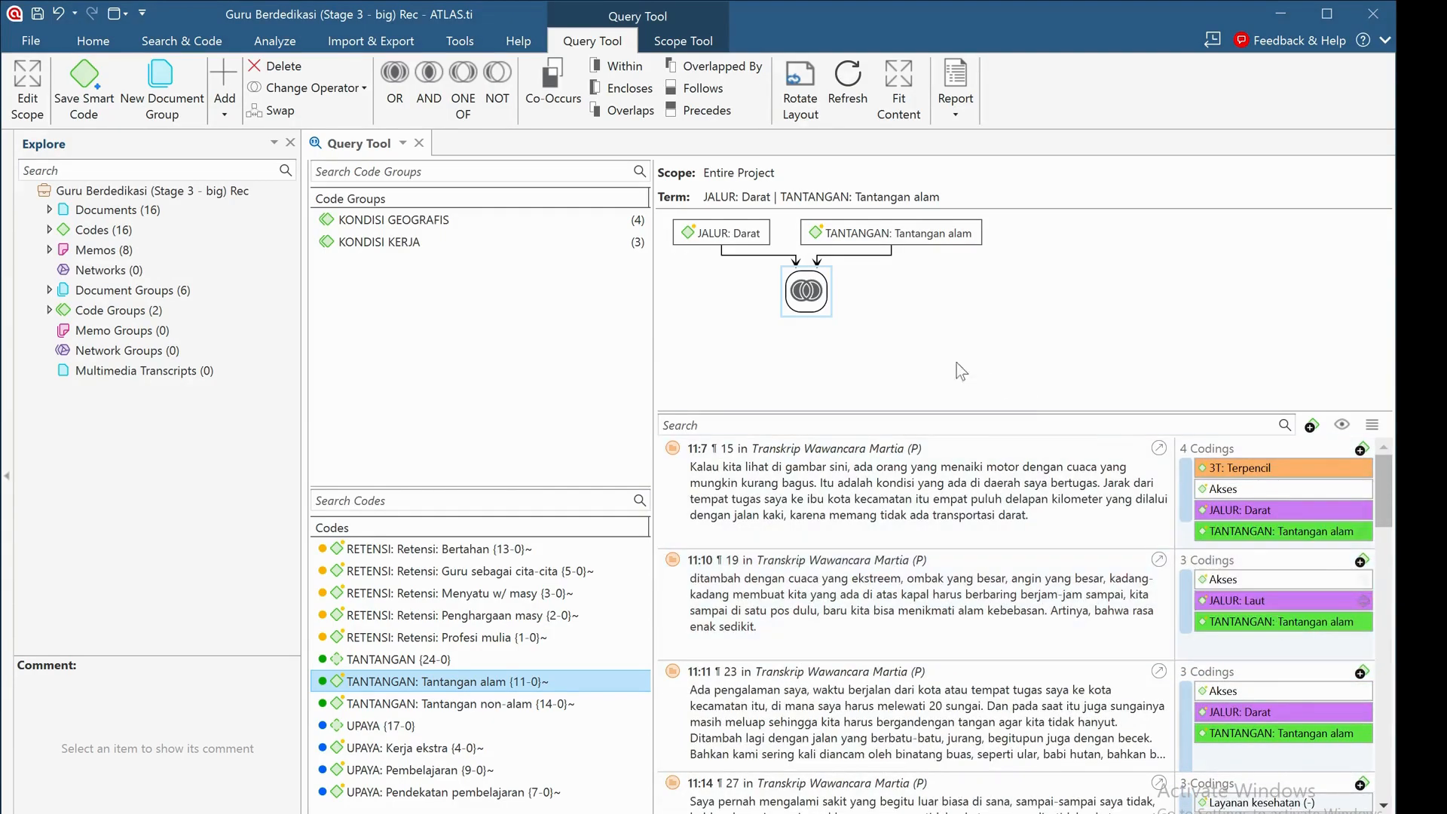
Change the query's operator to AND, view quotation 11:7 in its source transcript, and close the document.
click(807, 301)
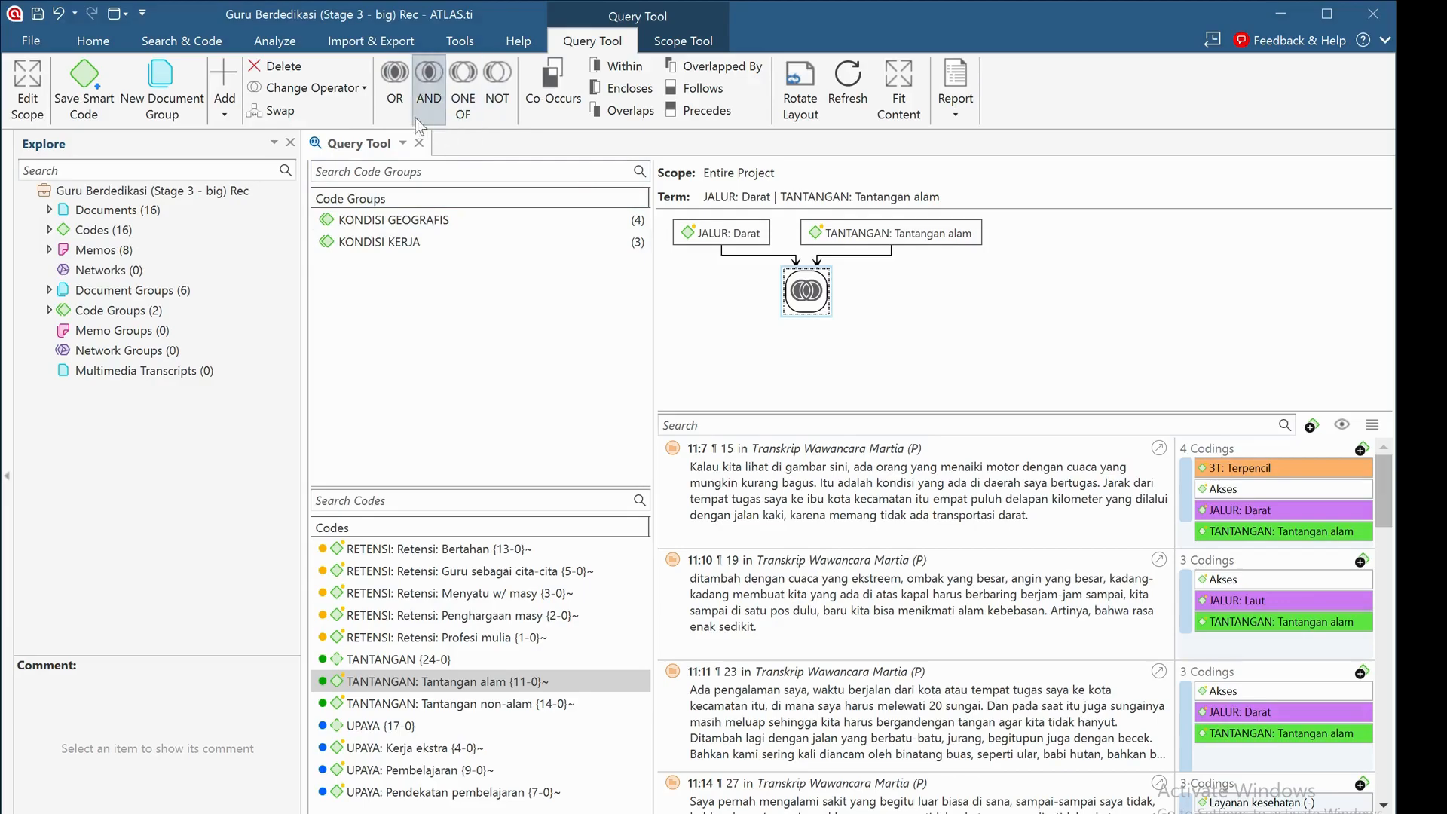
click(365, 94)
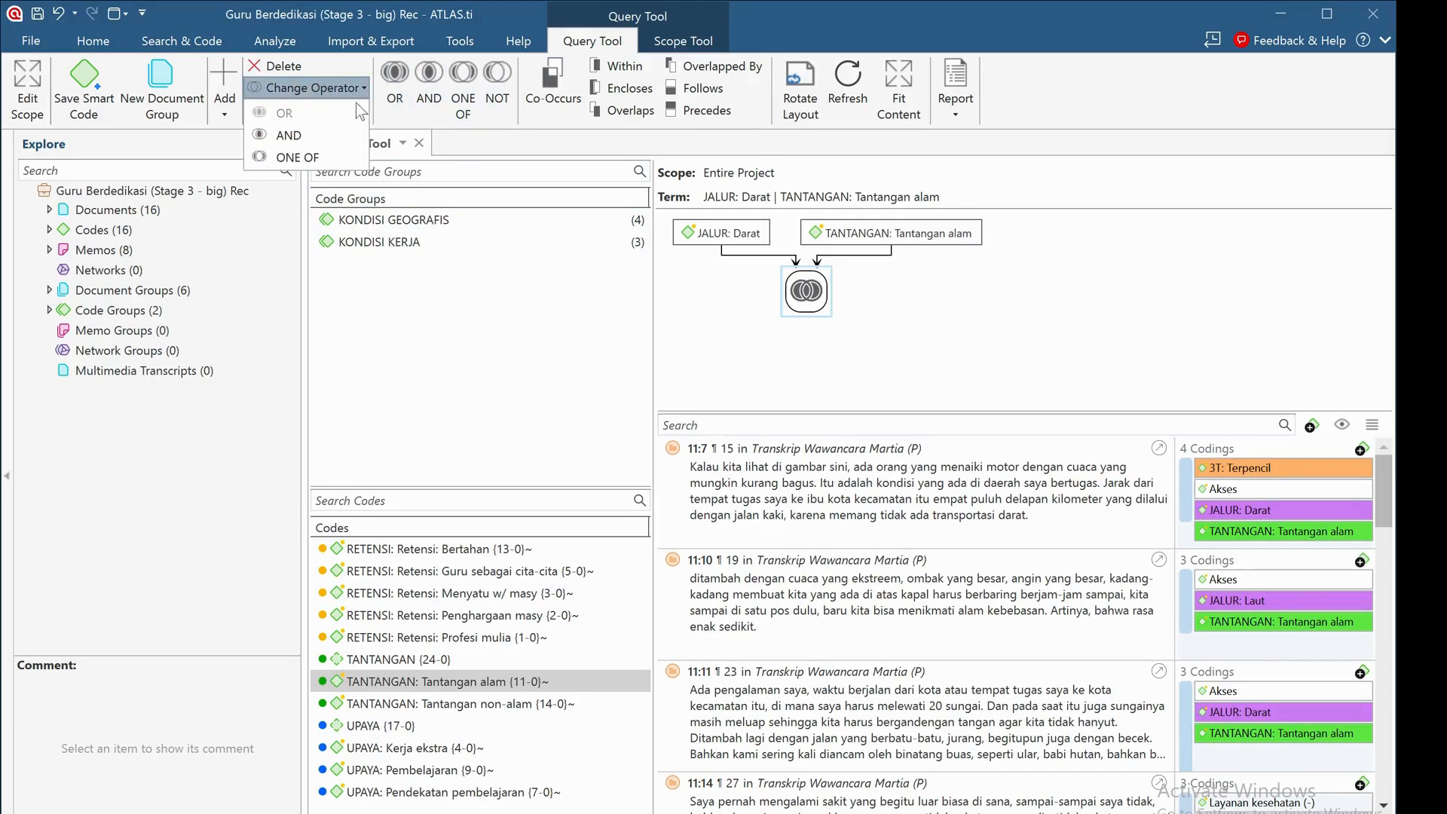
click(325, 137)
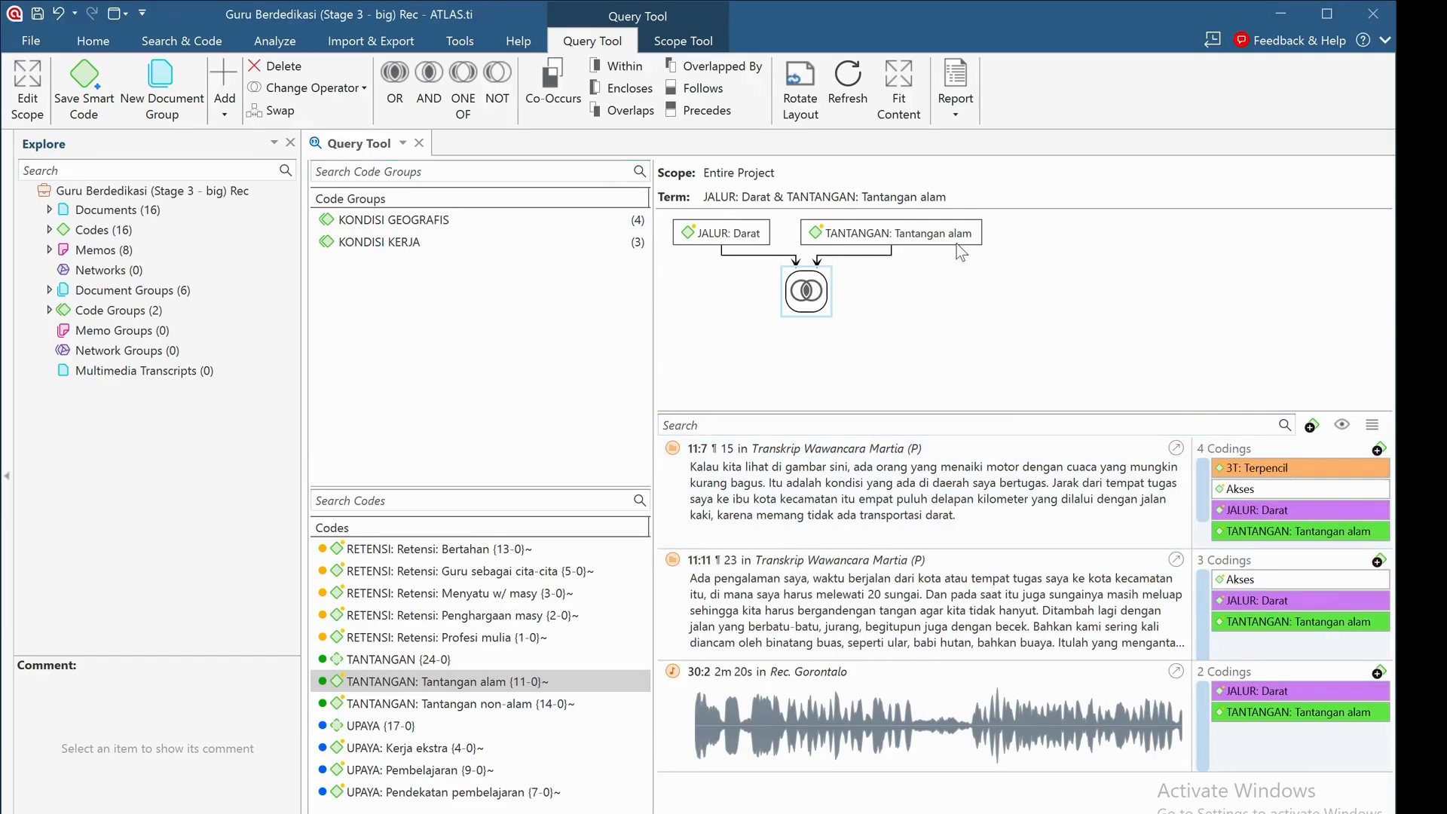
click(1178, 449)
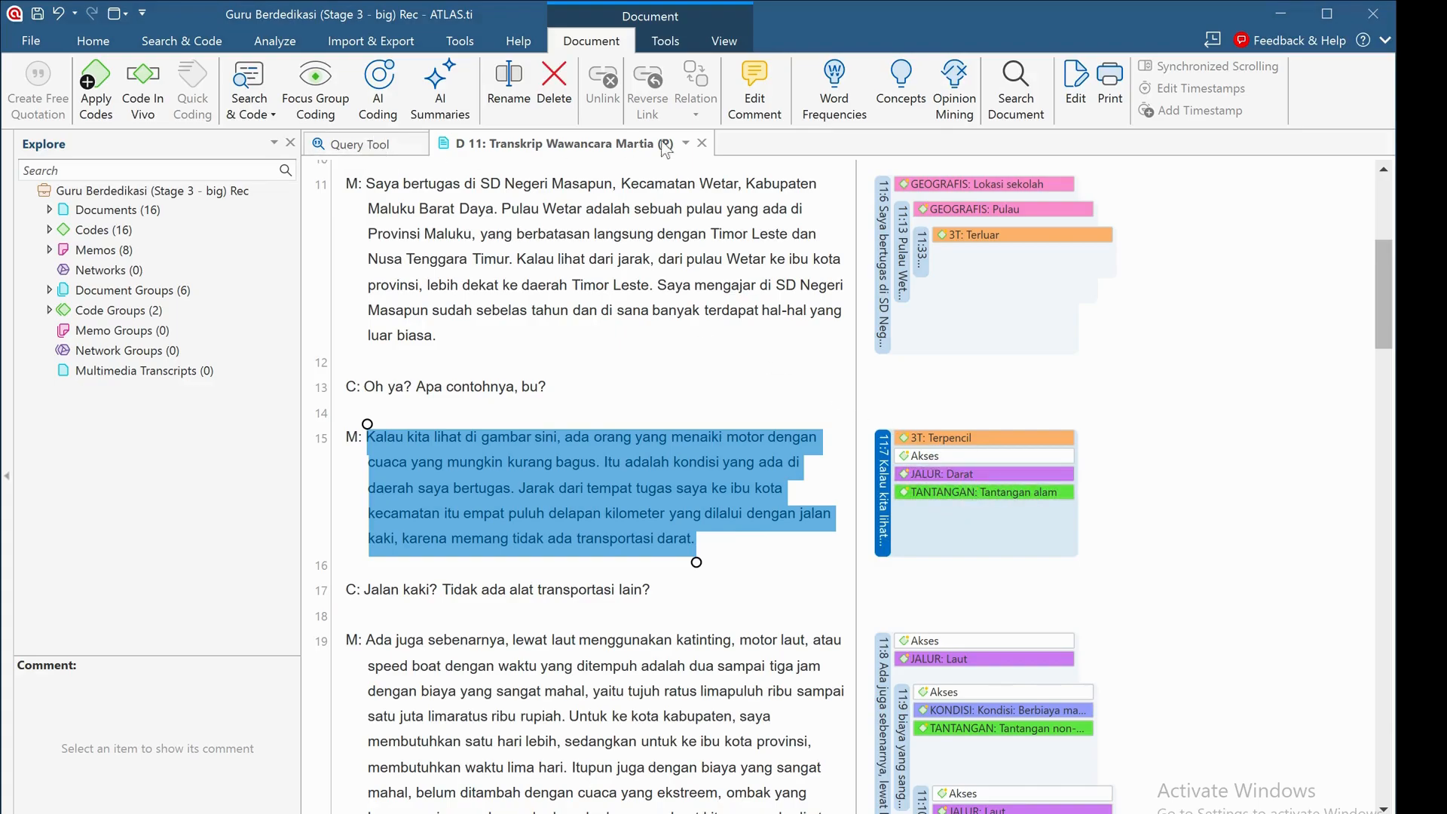
click(702, 142)
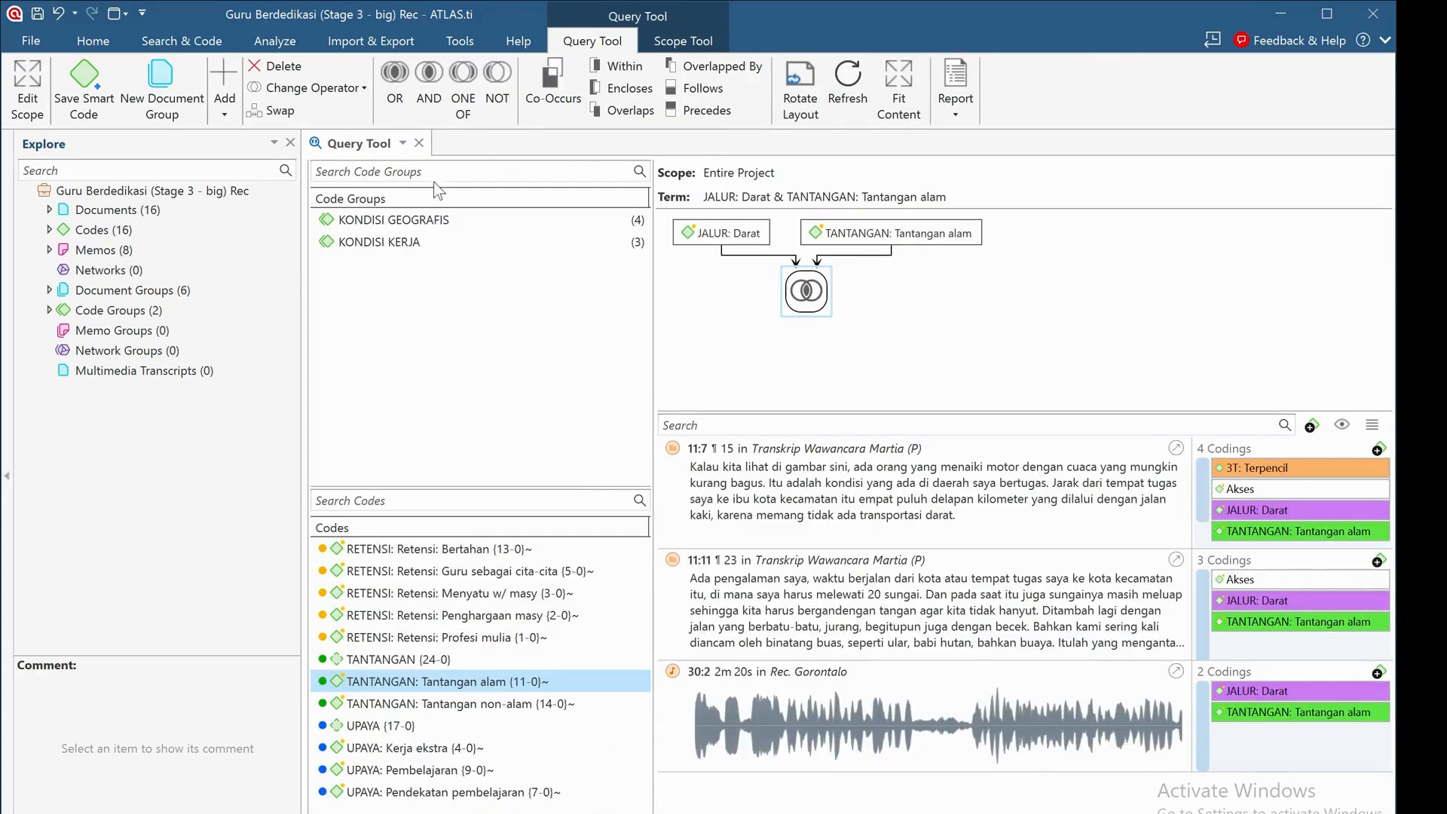